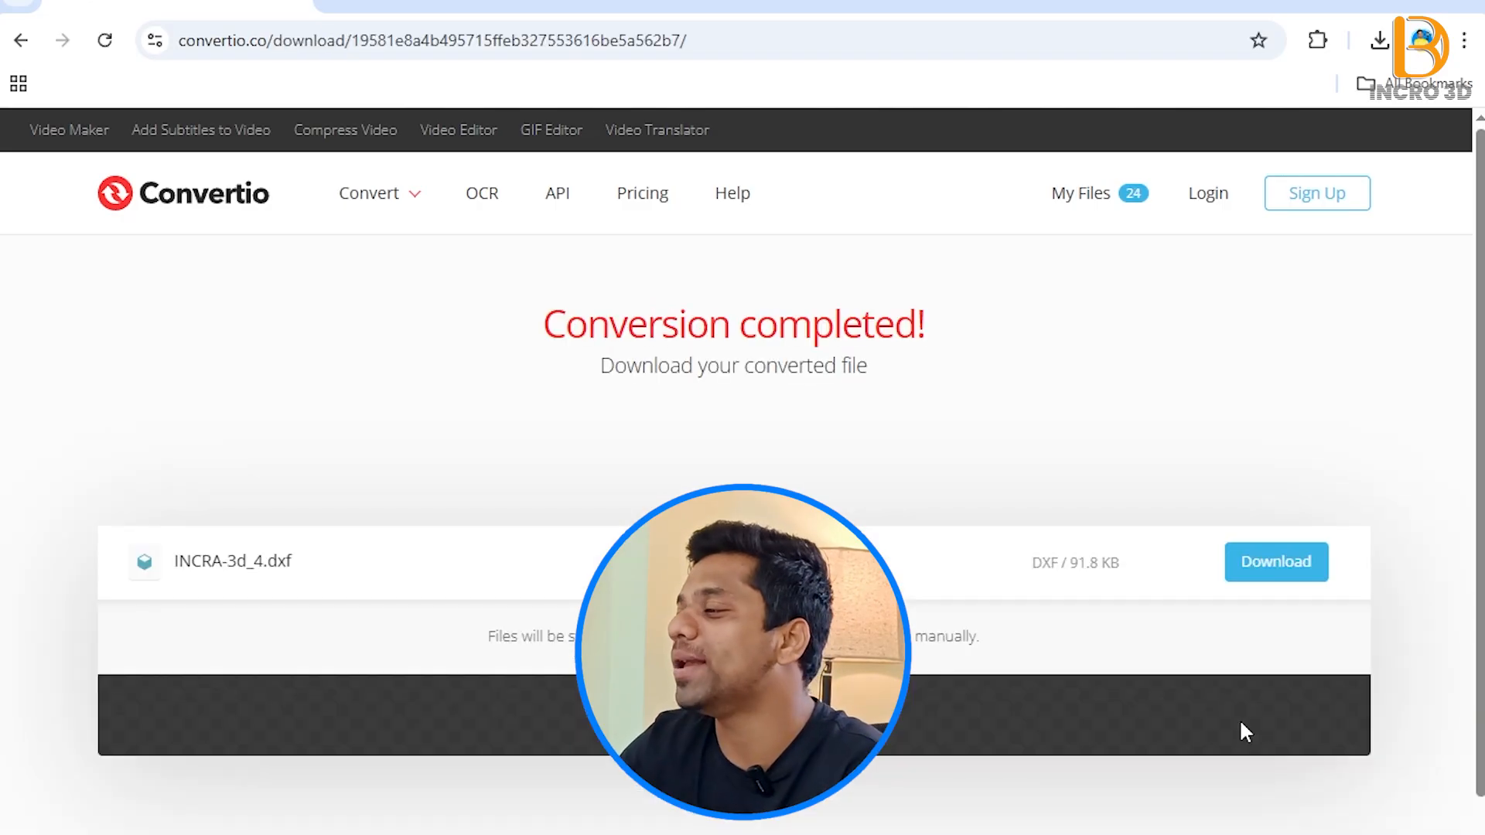
Download the converted INCRA-3d_4.dxf file.
click(1278, 562)
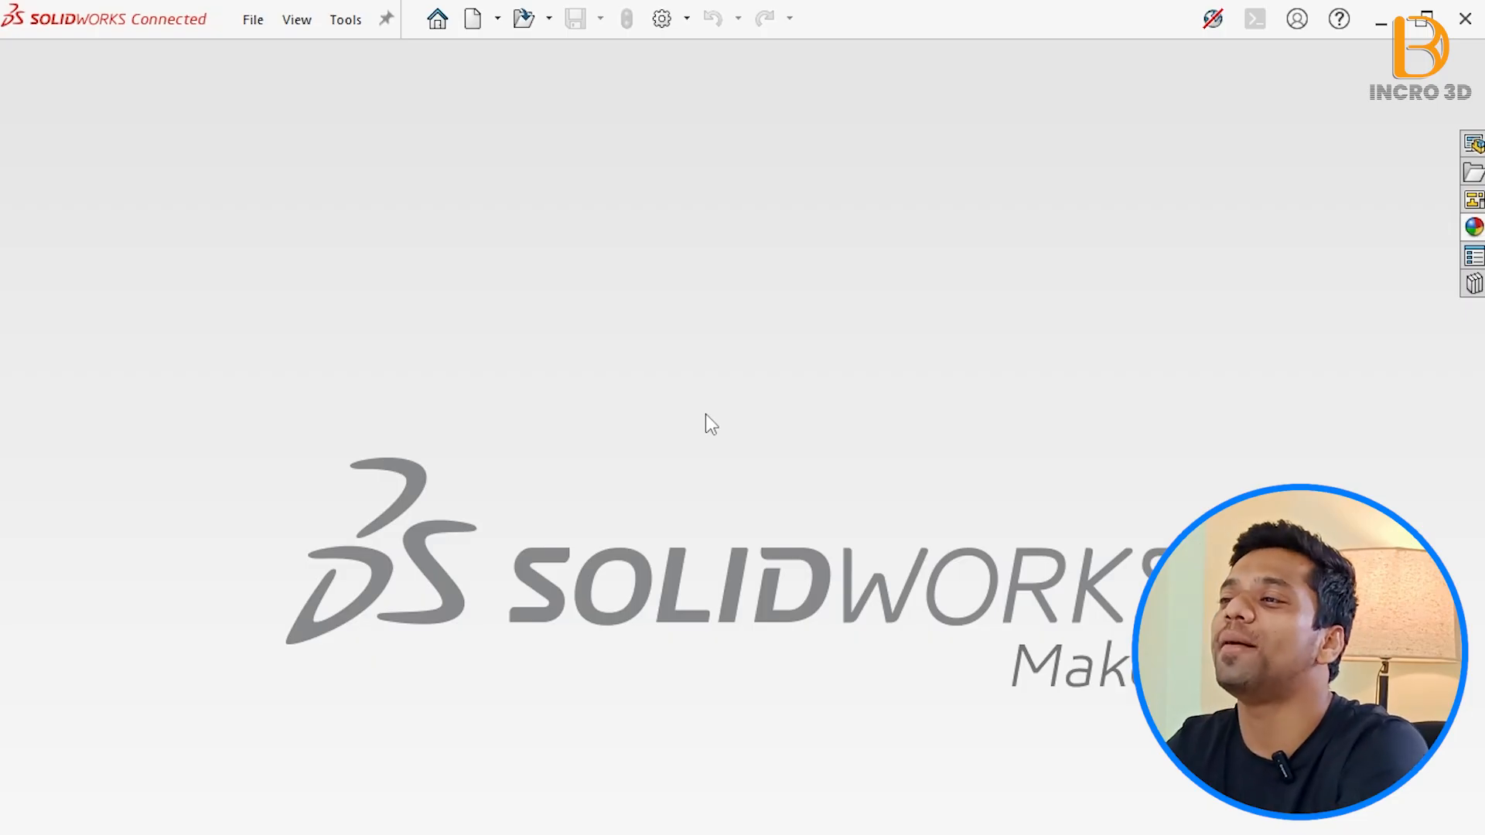
Switch to SOLIDWORKS, create a new part, and set its document units to MMGS (millimeter, gram, second).
click(498, 18)
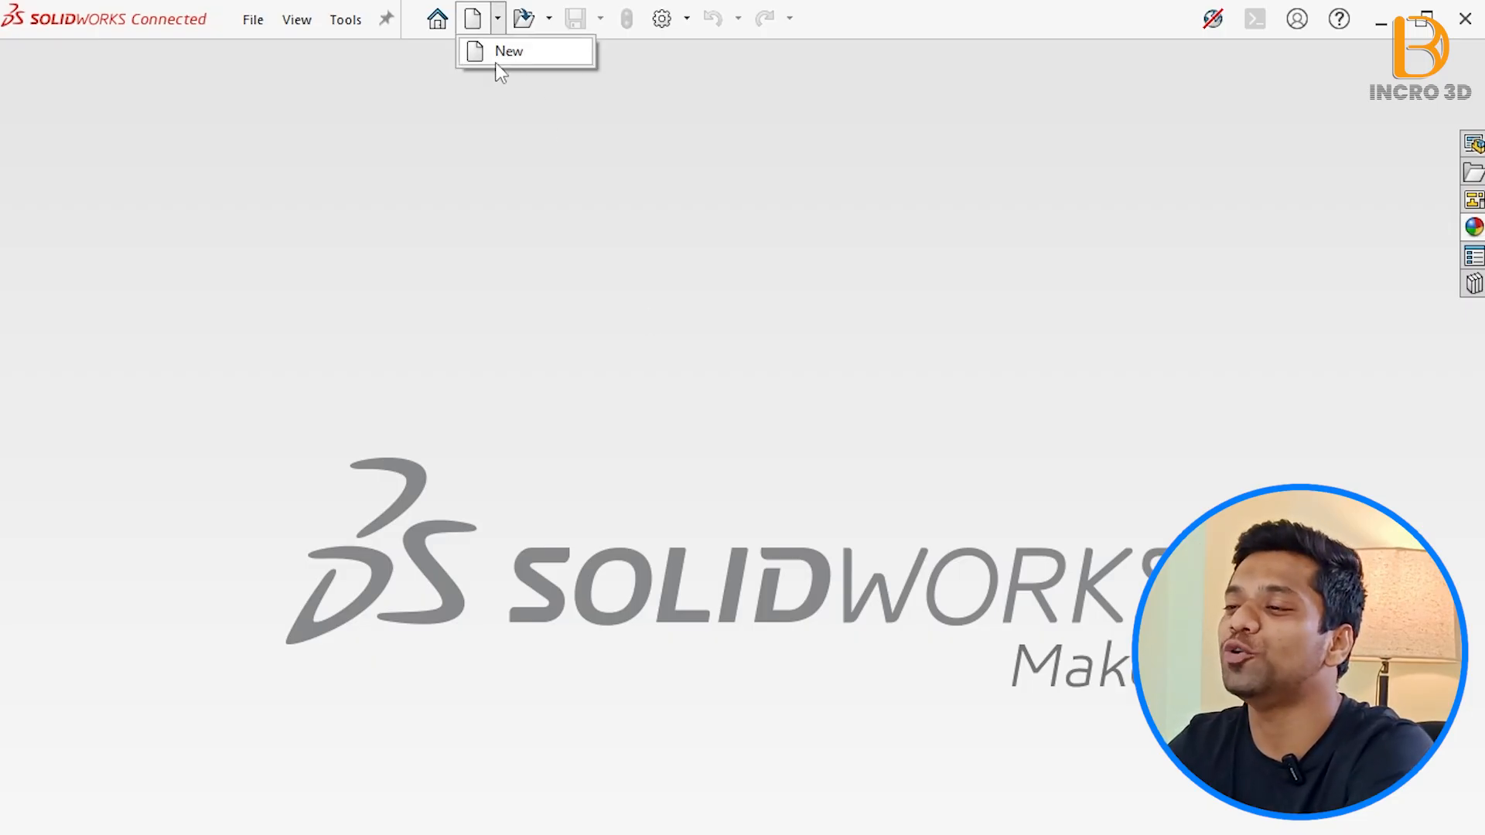
click(496, 61)
click(973, 834)
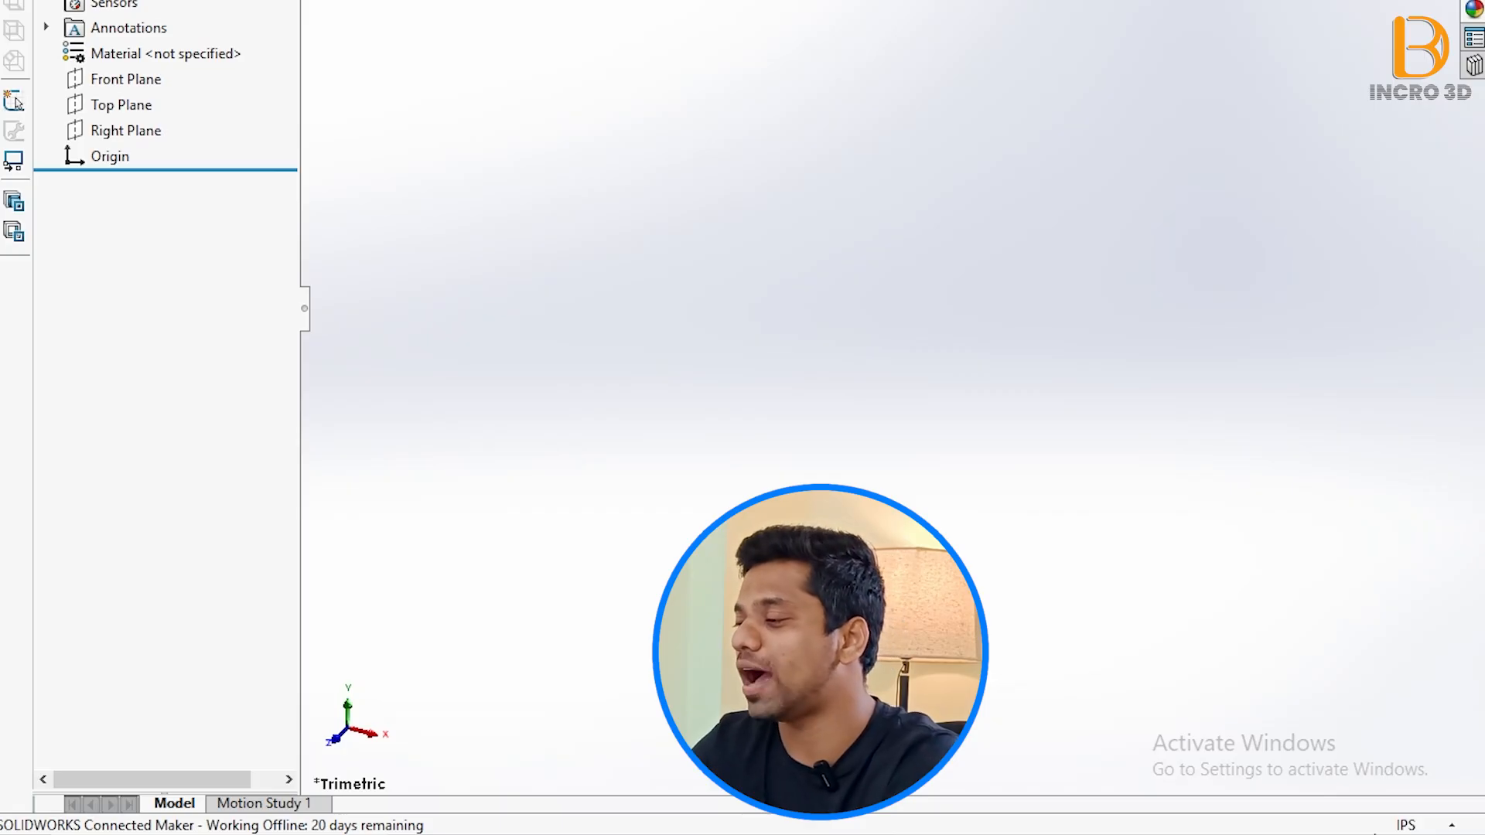
click(1407, 826)
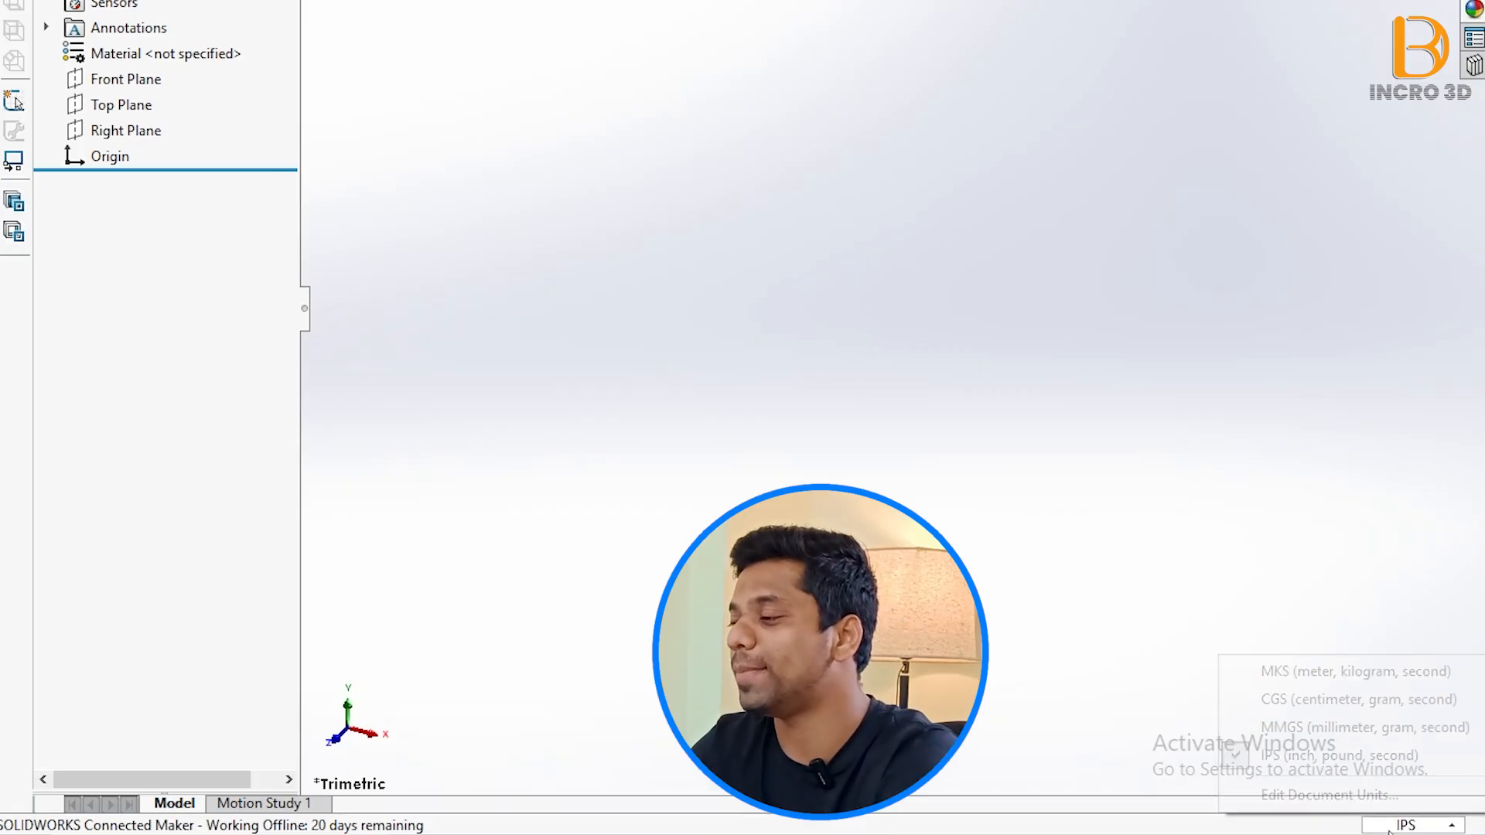
click(1300, 728)
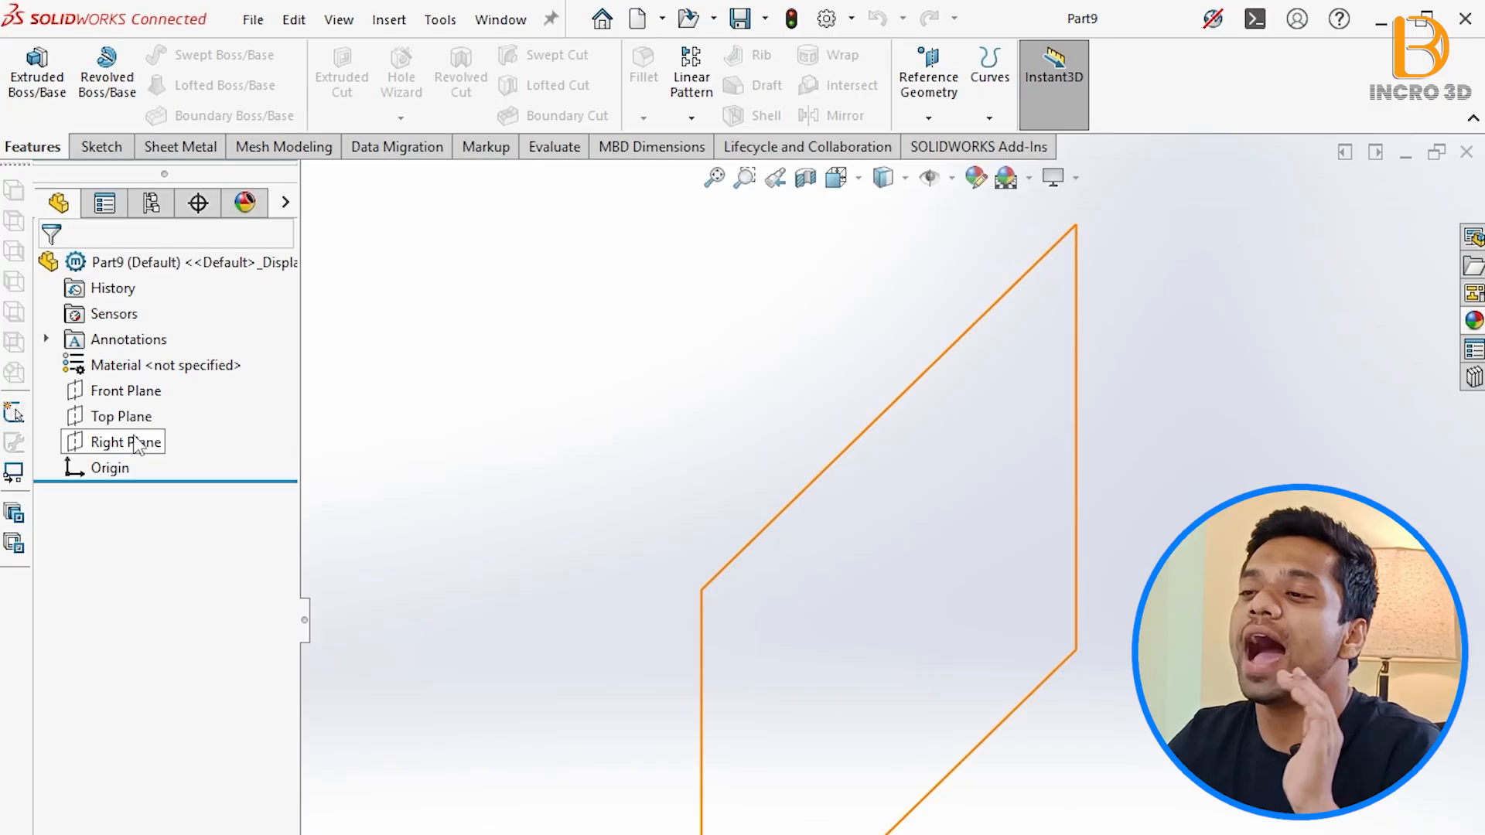
click(119, 421)
click(144, 391)
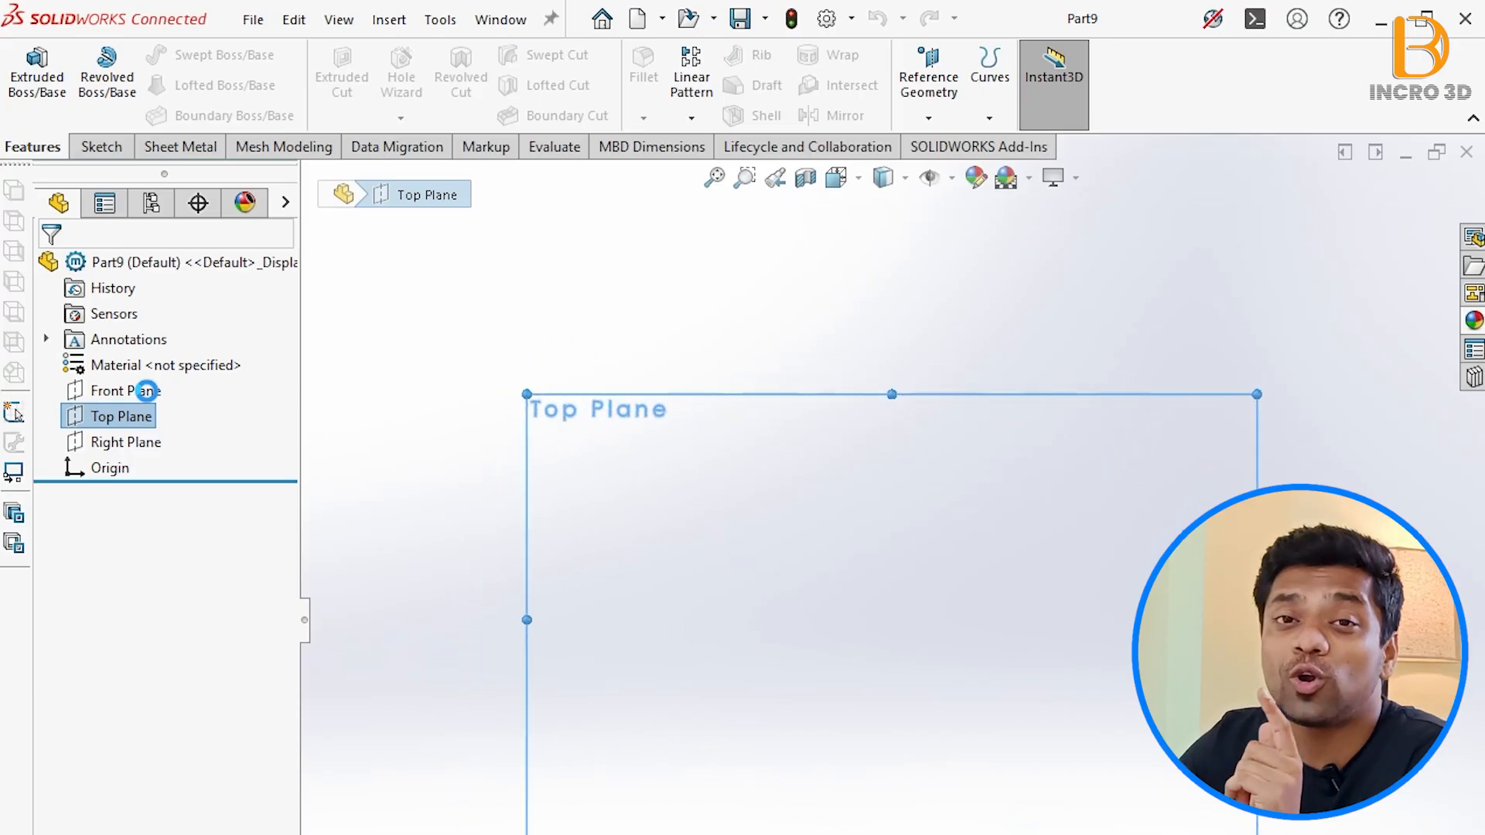
click(1394, 224)
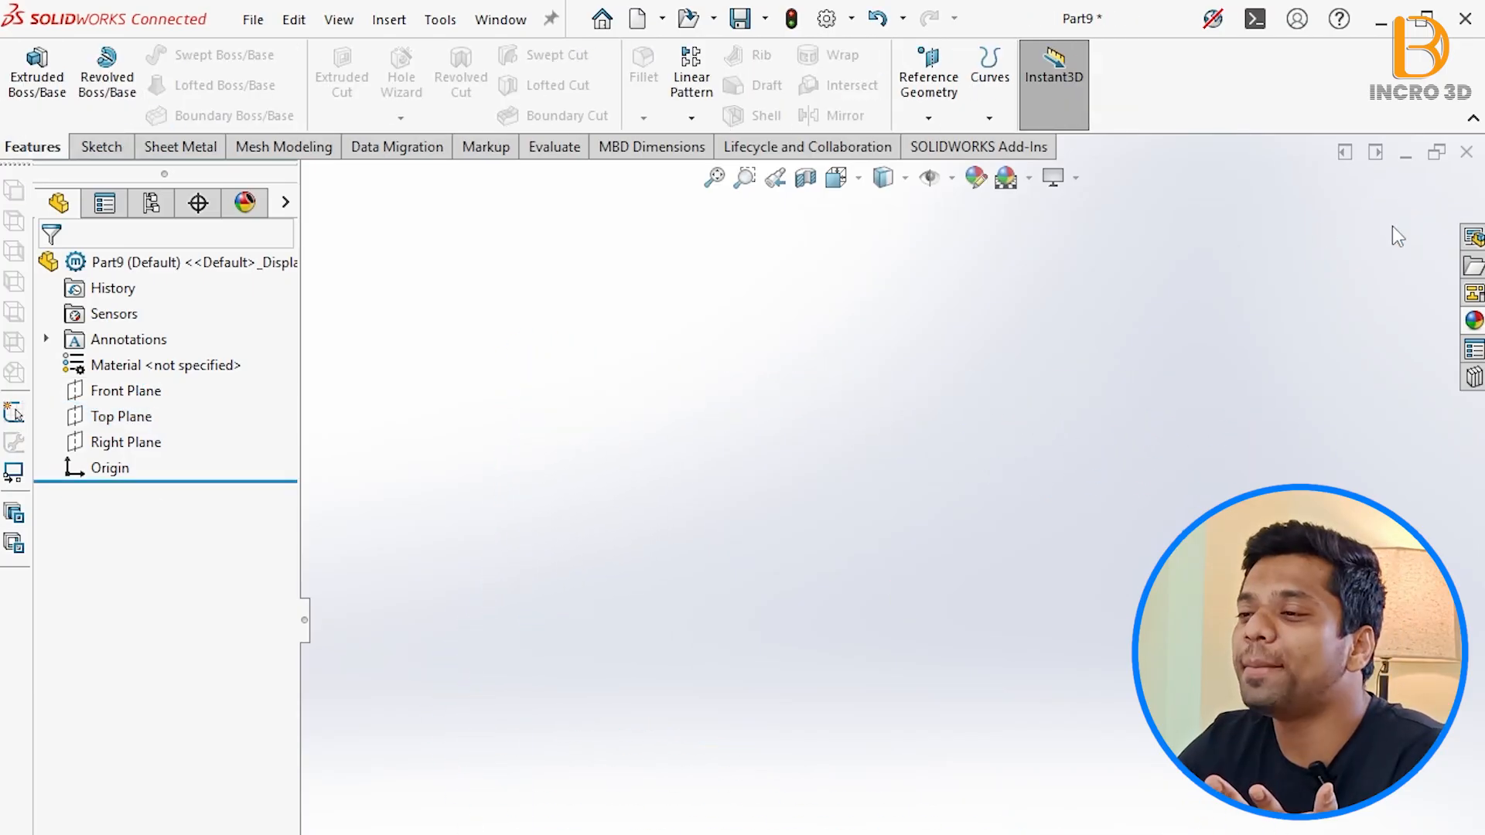
Start a DXF/DWG import on the Top Plane using the file INCRA 3d.dxf from the Logo Incro 3D folder.
click(124, 417)
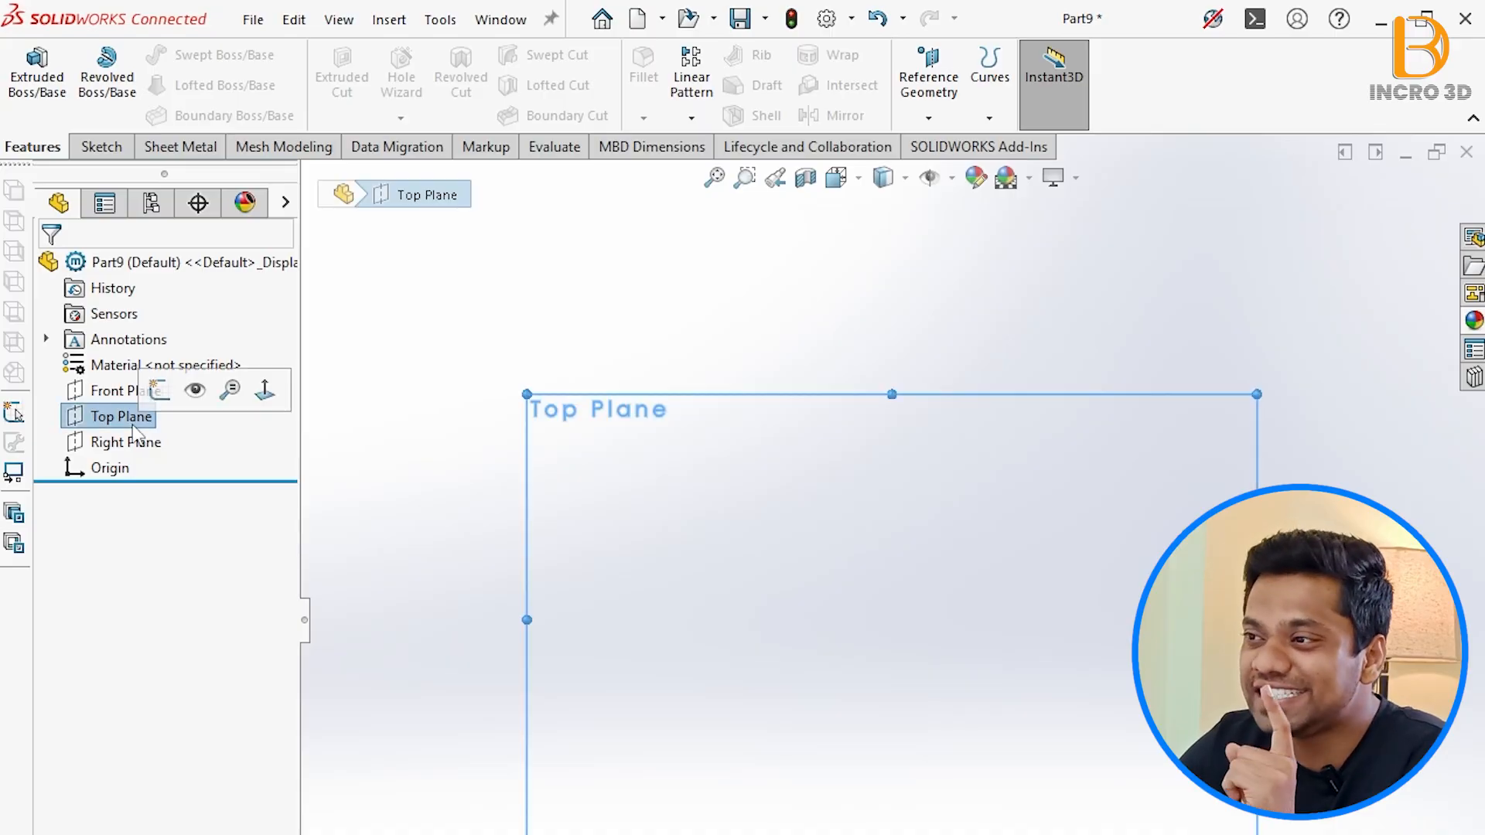
click(391, 22)
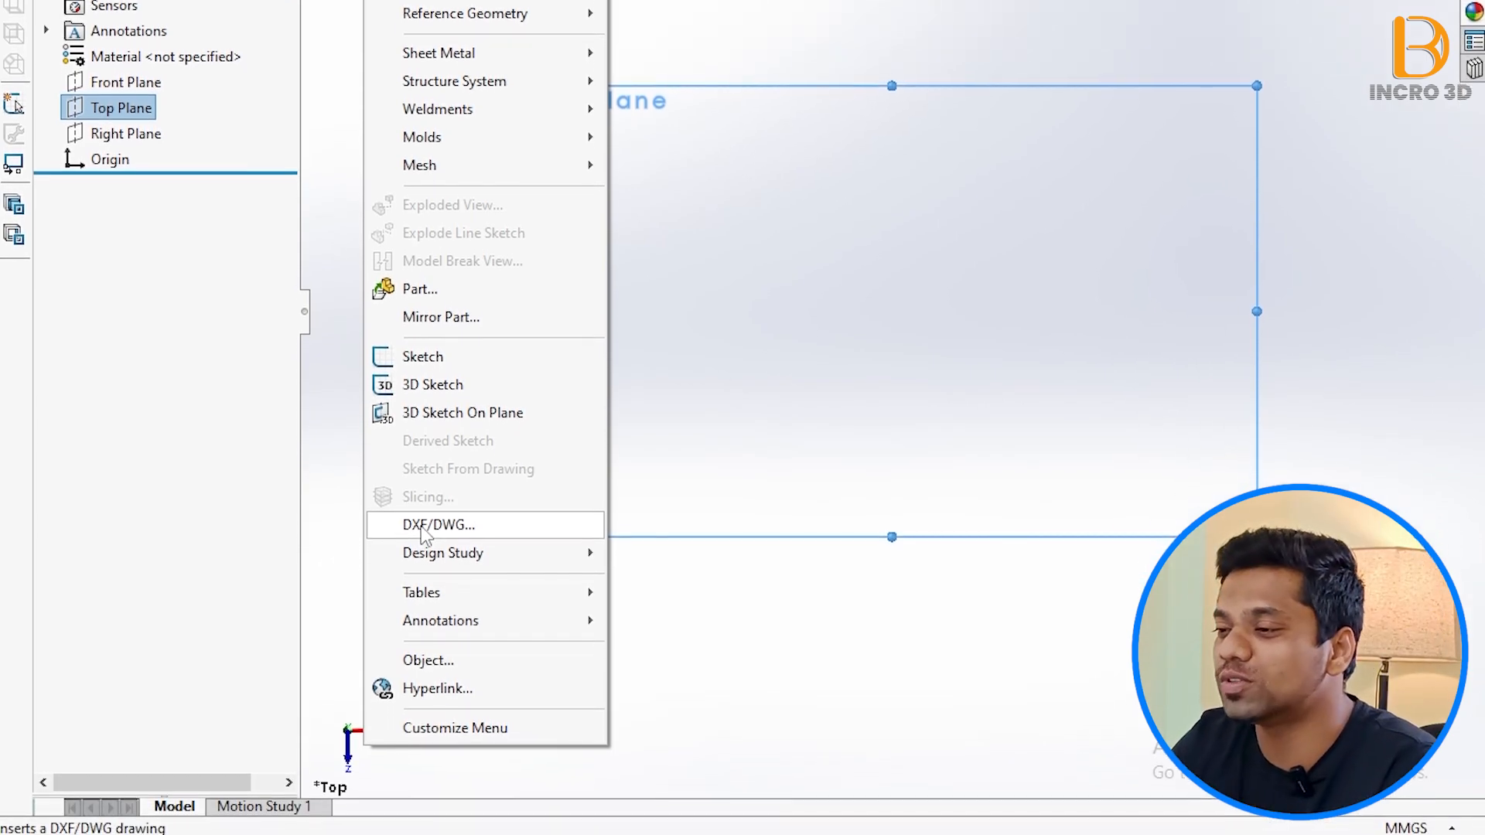
click(422, 528)
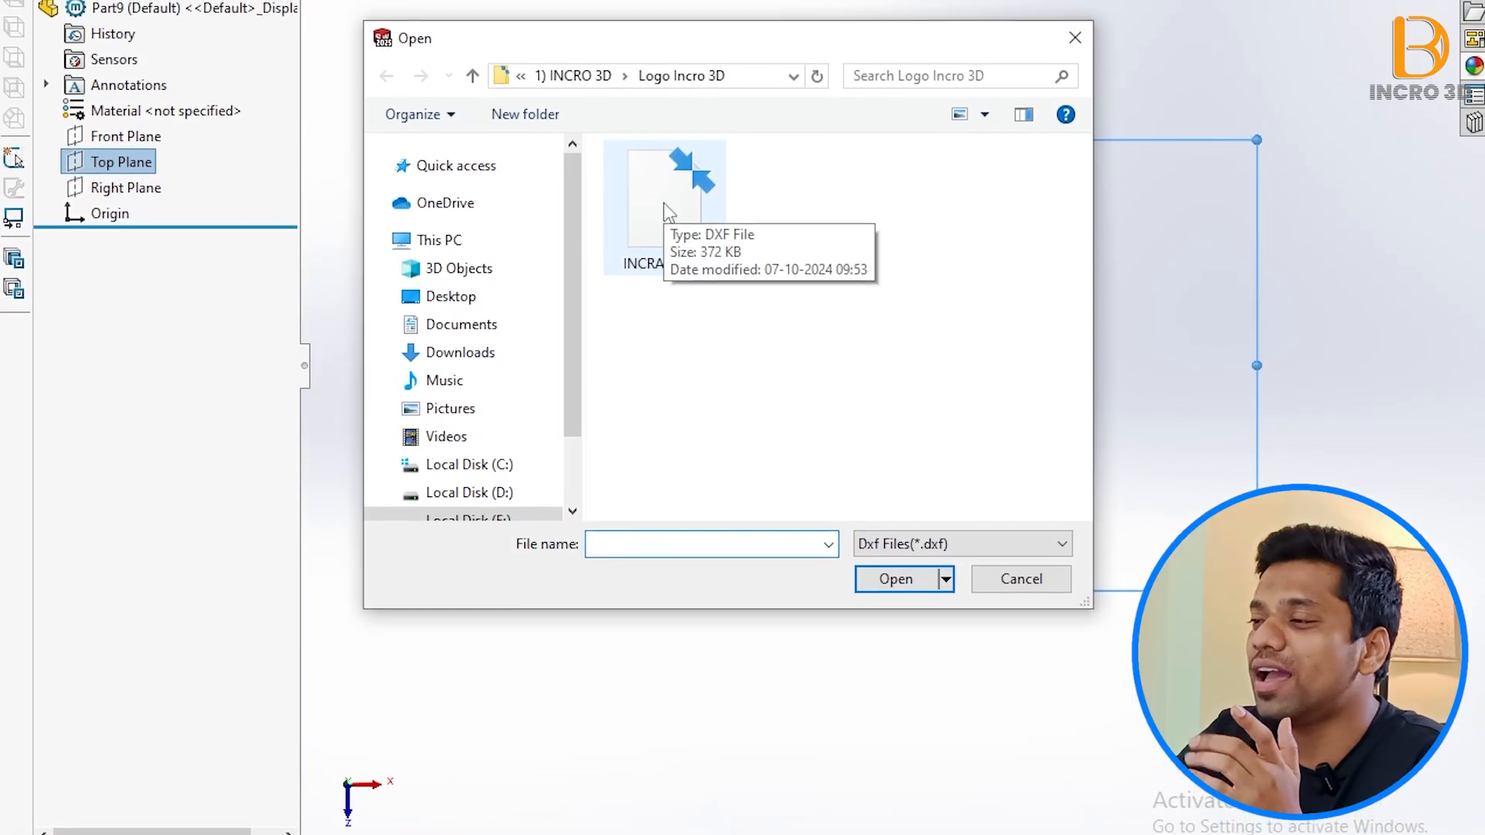
click(664, 205)
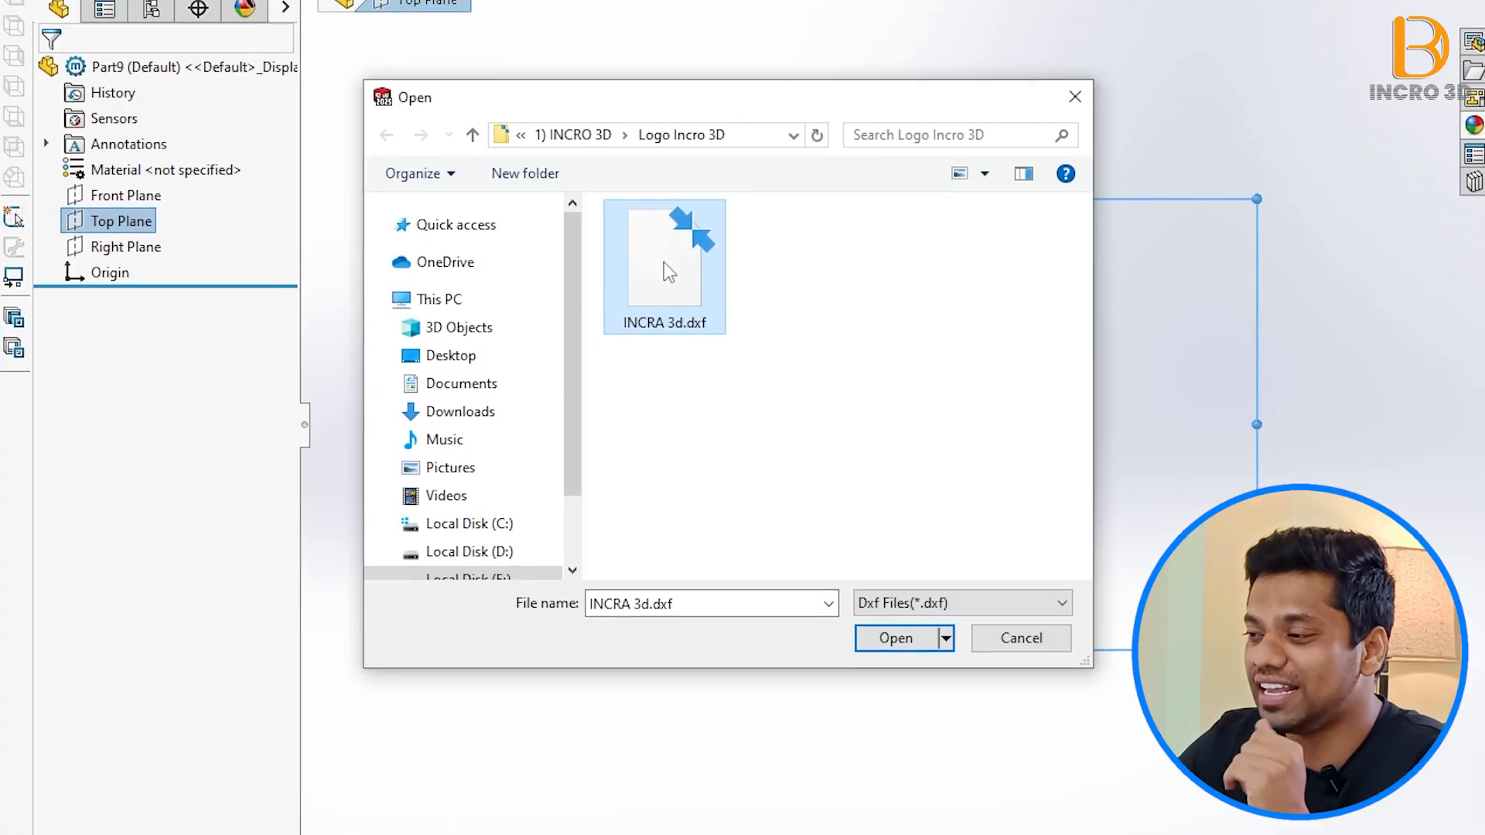
click(896, 639)
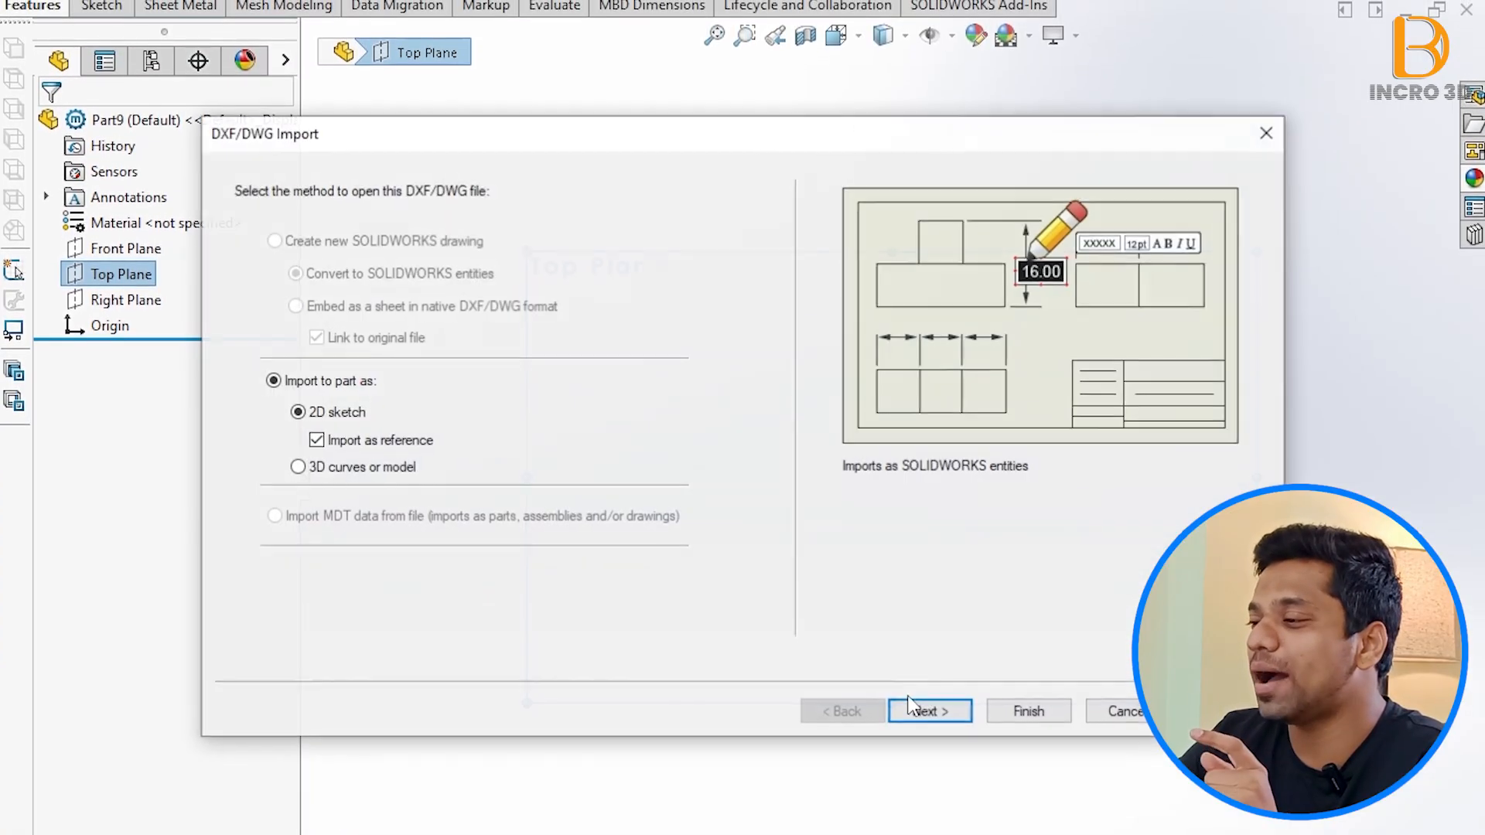
Import the DXF as a 2D reference sketch in centimeters with all layers, merging points closer than 0.001.
click(928, 708)
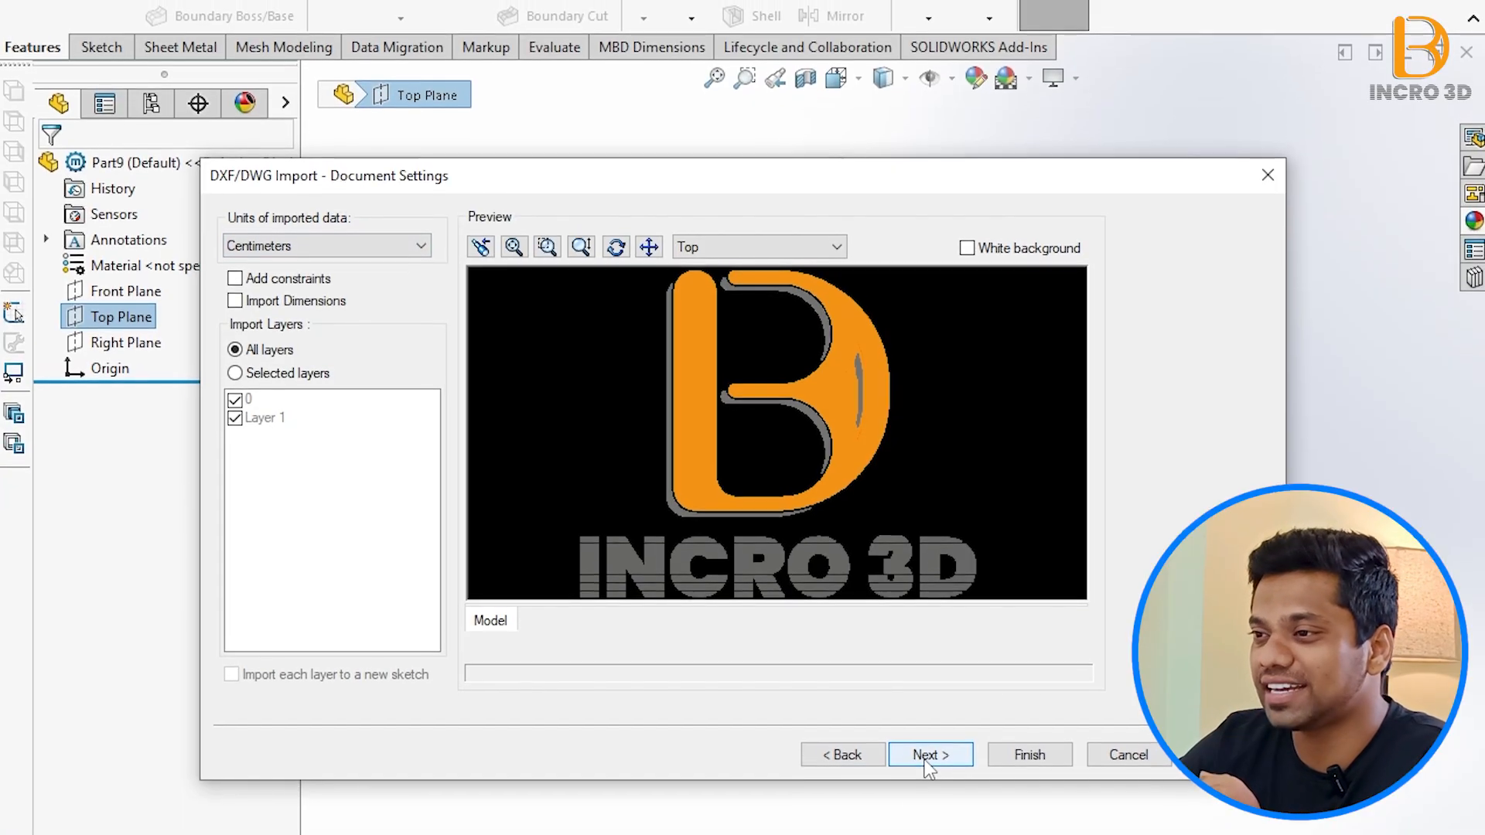
click(926, 755)
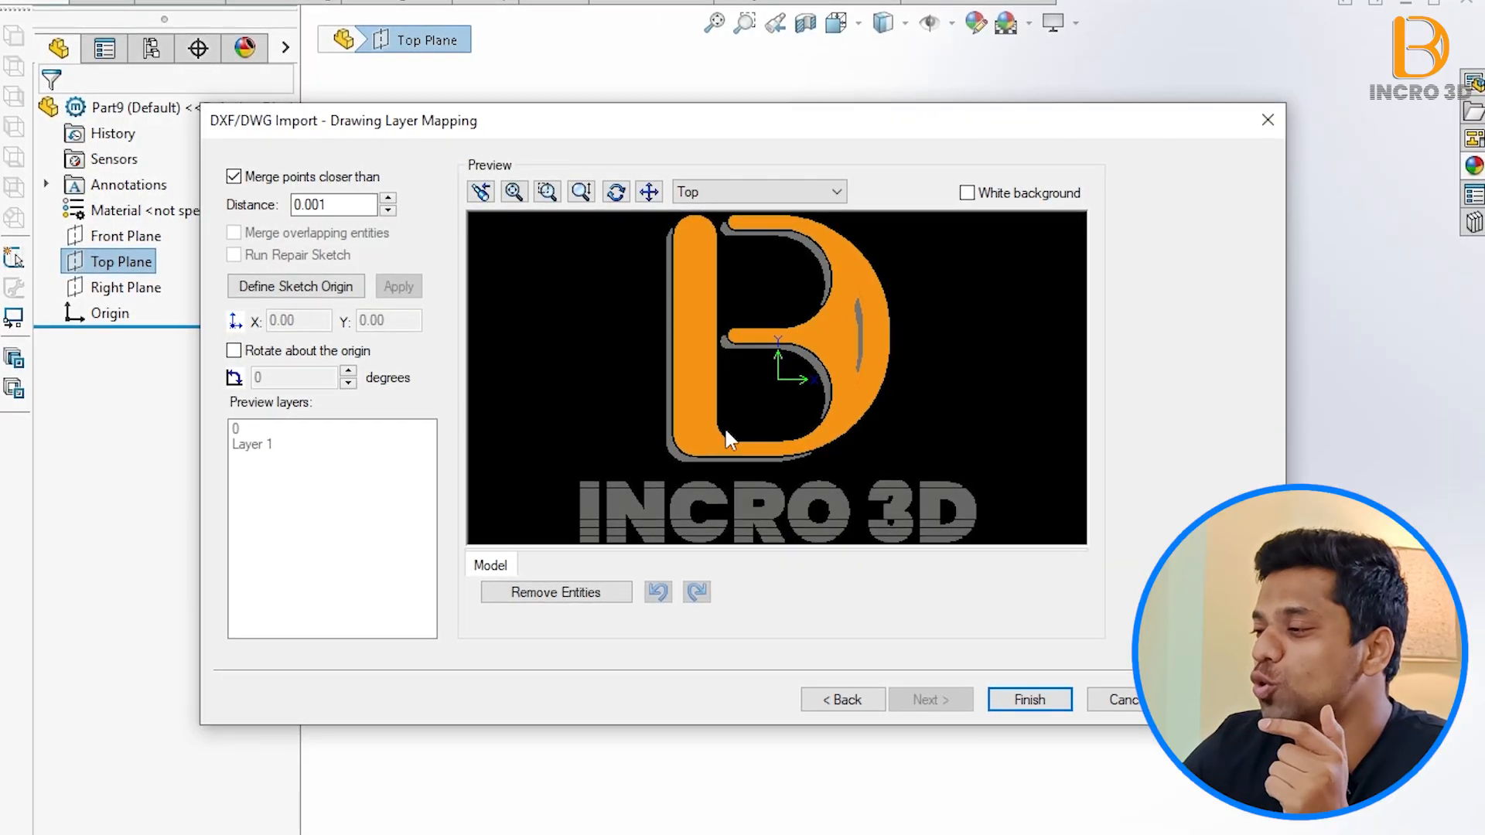
click(1029, 698)
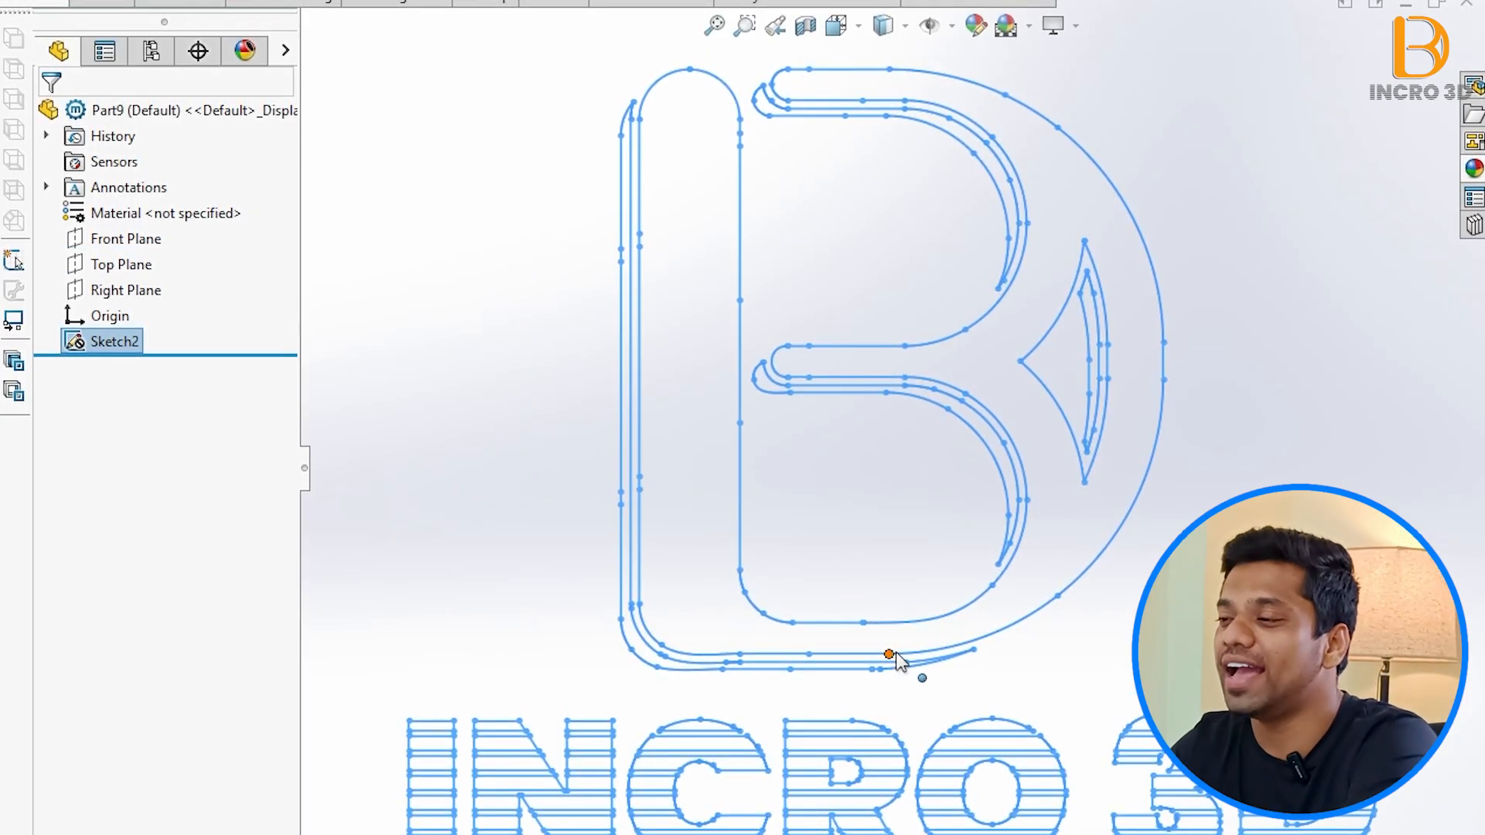
key(f)
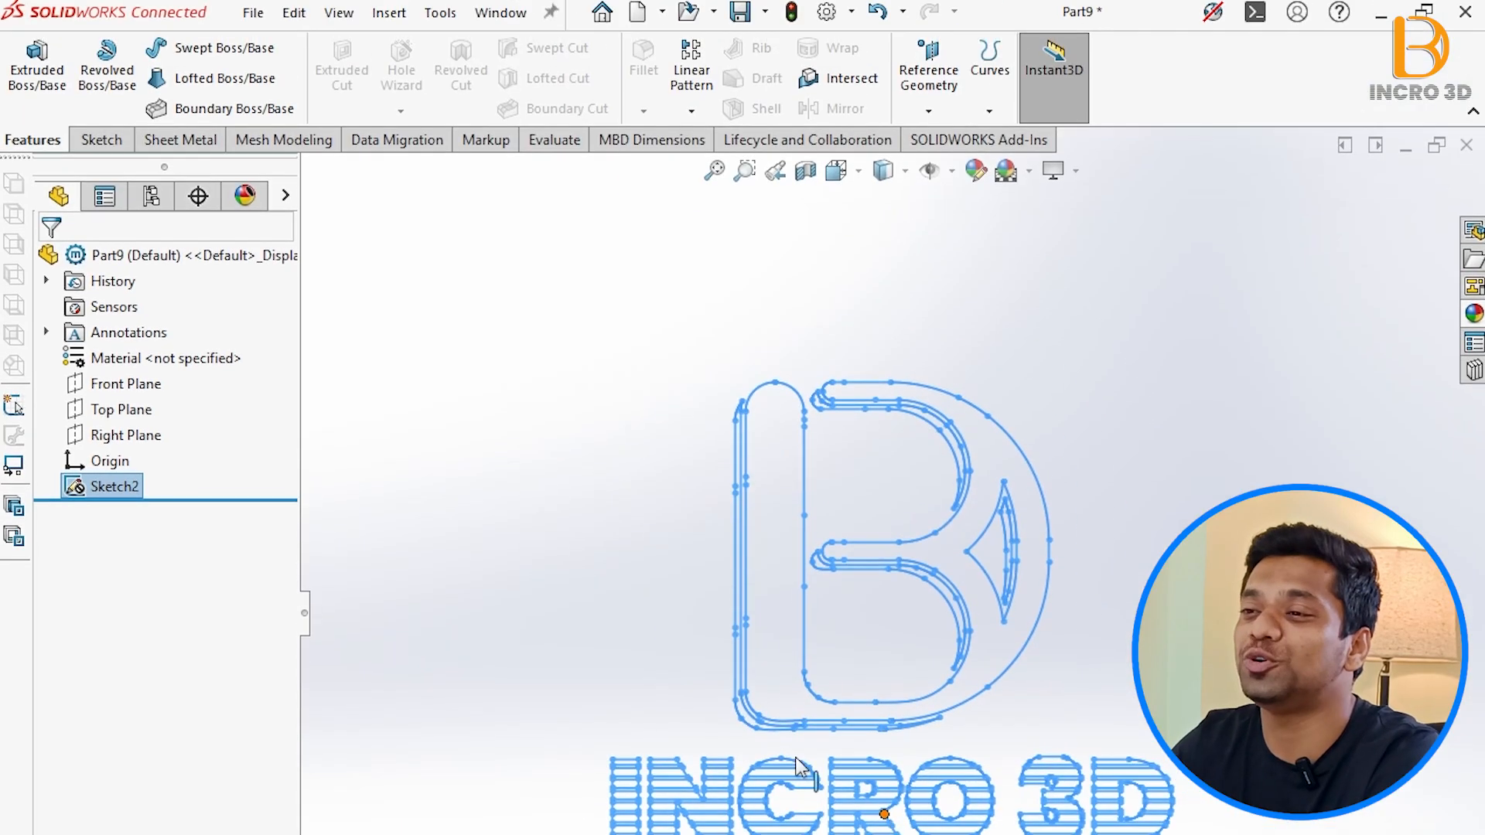
Start an Extruded Boss/Base from the imported sketch and select the closed regions of the B emblem as contours.
click(35, 78)
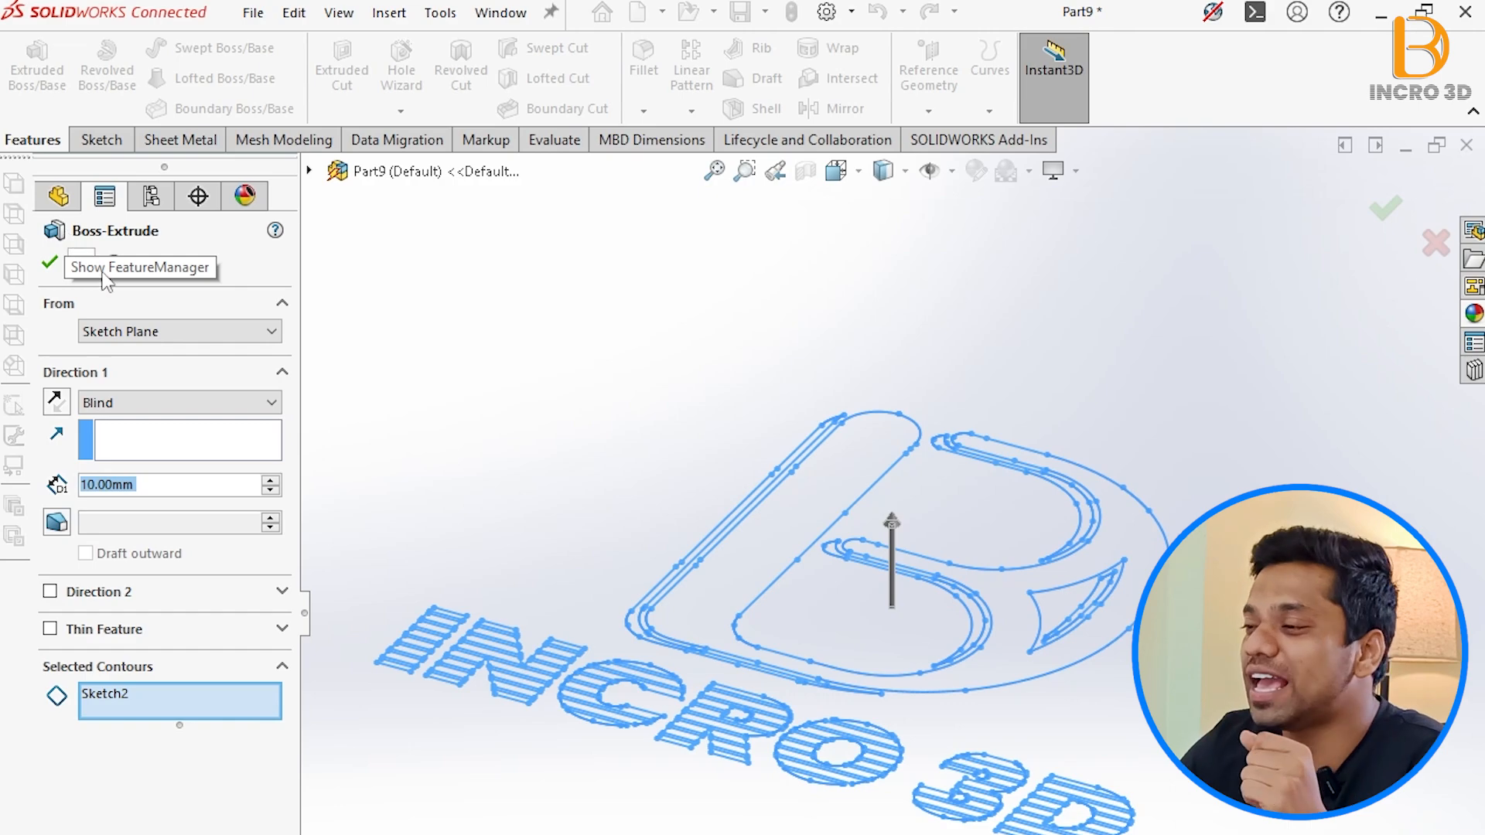
click(727, 592)
scroll(654, 611, down, 5)
click(645, 648)
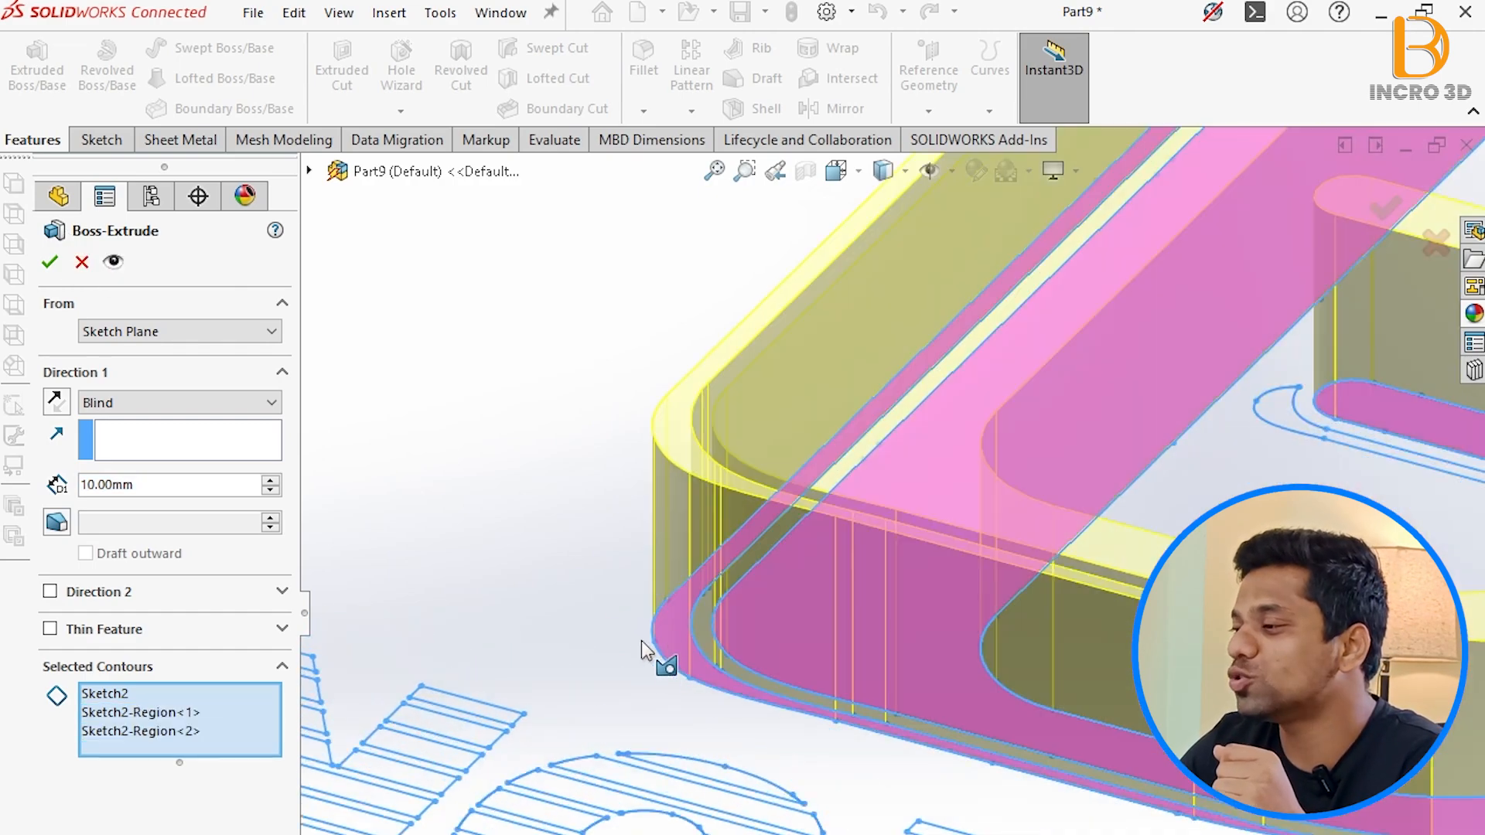
scroll(644, 643, up, 8)
scroll(878, 569, down, 2)
scroll(1076, 603, down, 3)
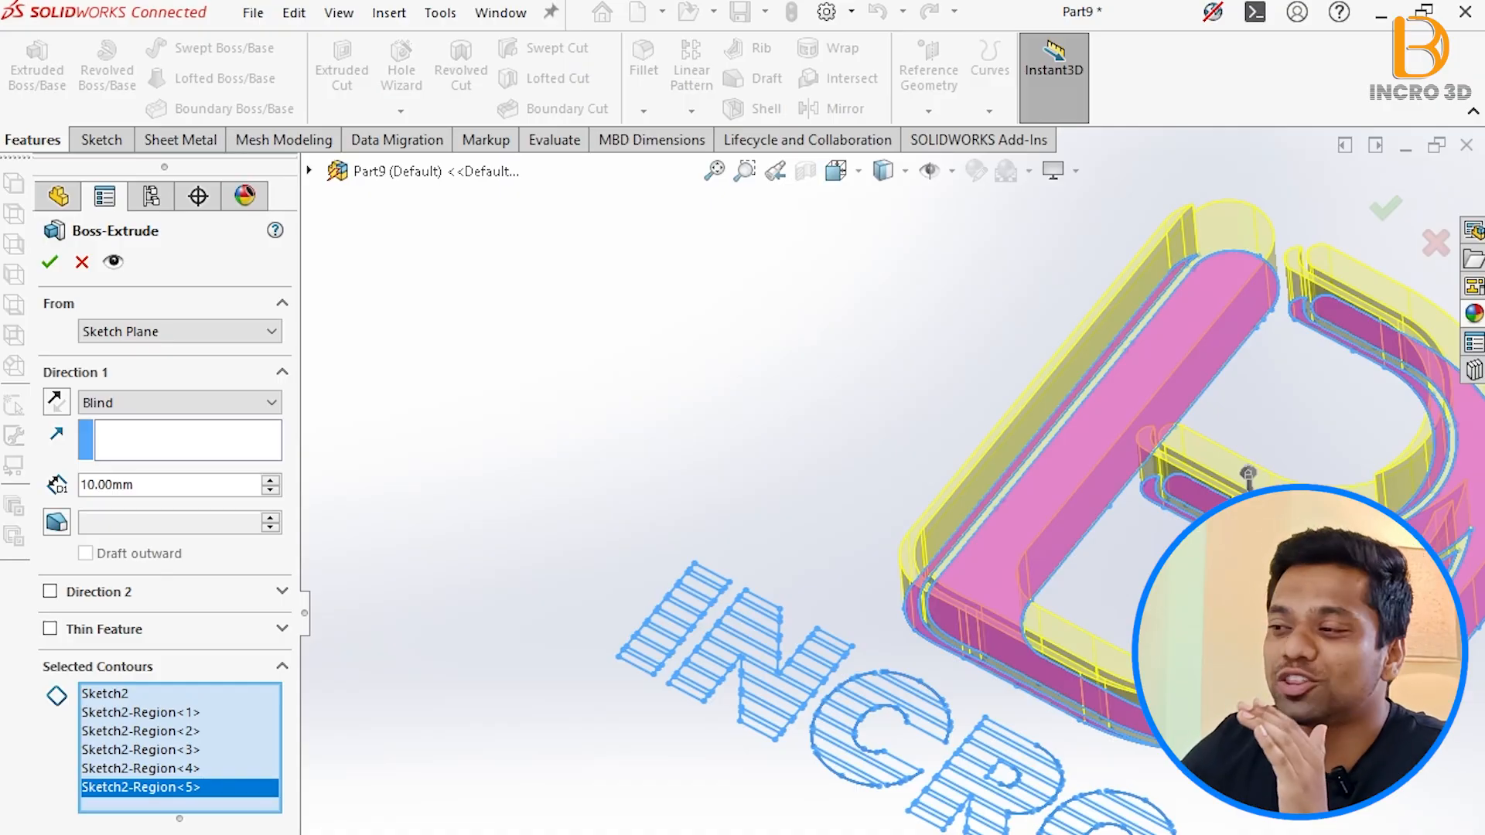
Add the striped regions of all the INCRO 3D letters to the extrusion's selected contours.
scroll(841, 702, down, 3)
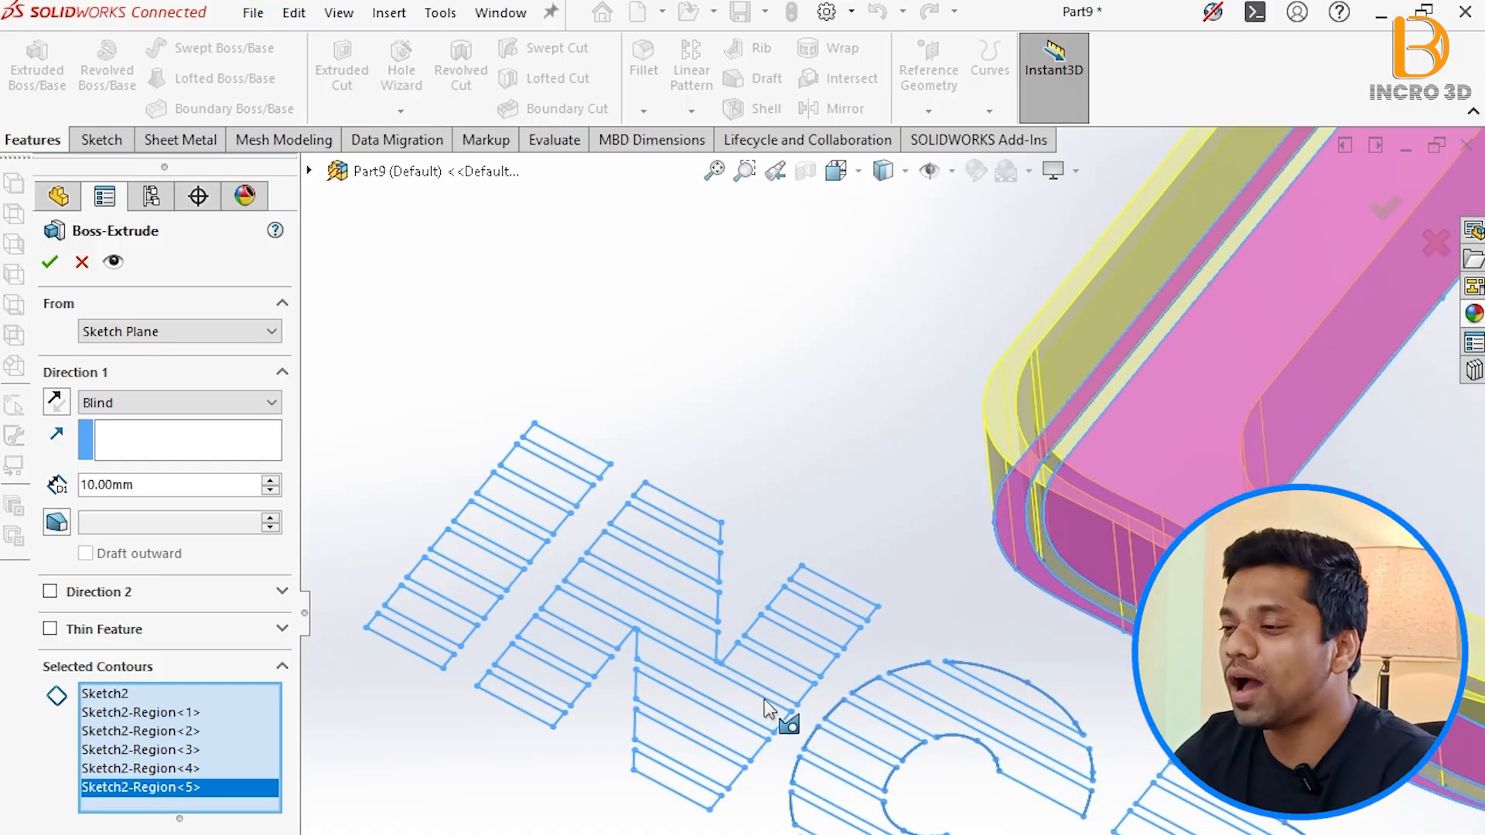
click(434, 653)
click(457, 626)
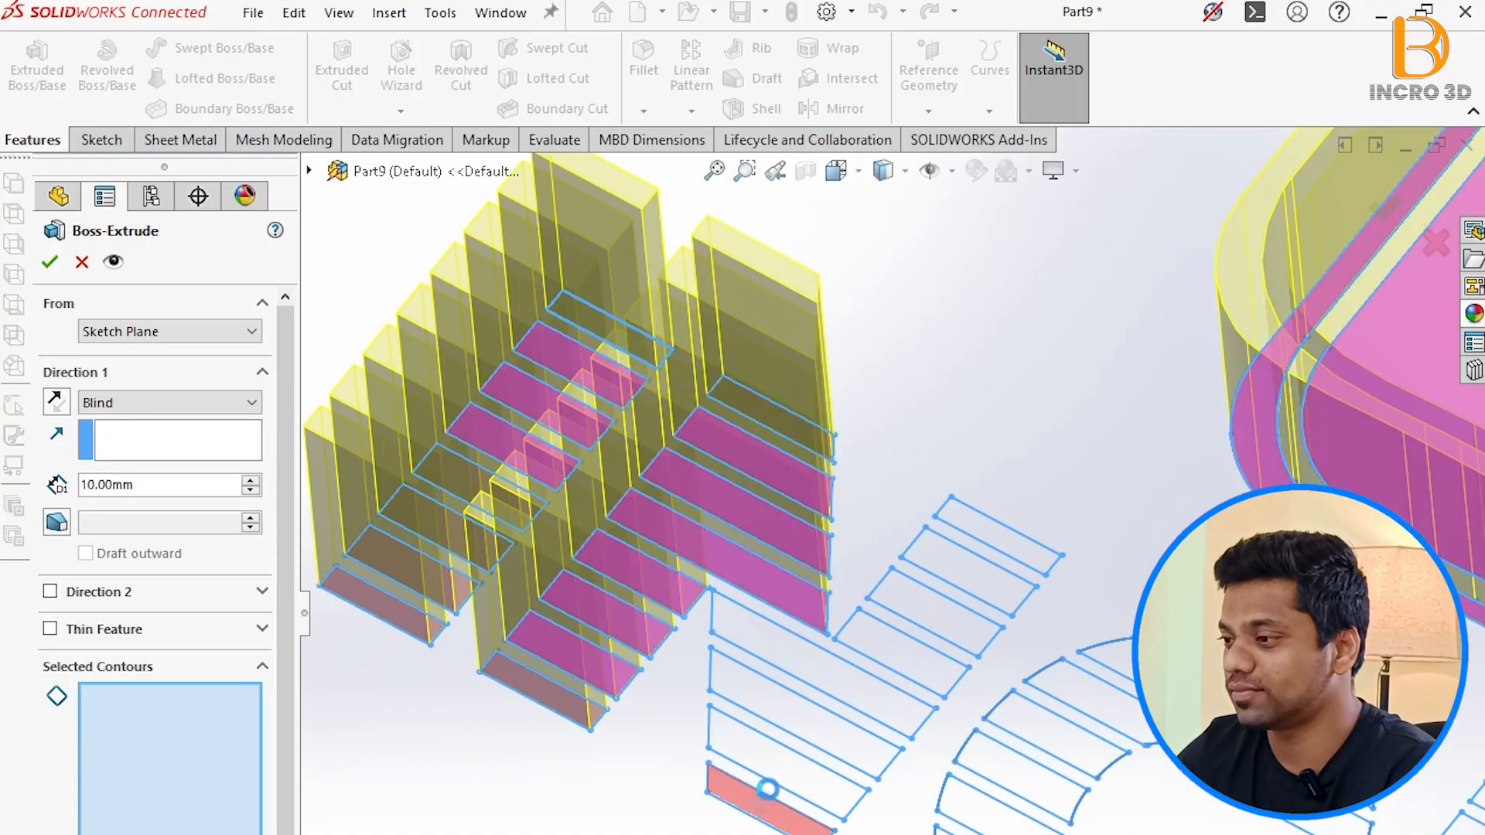
click(769, 797)
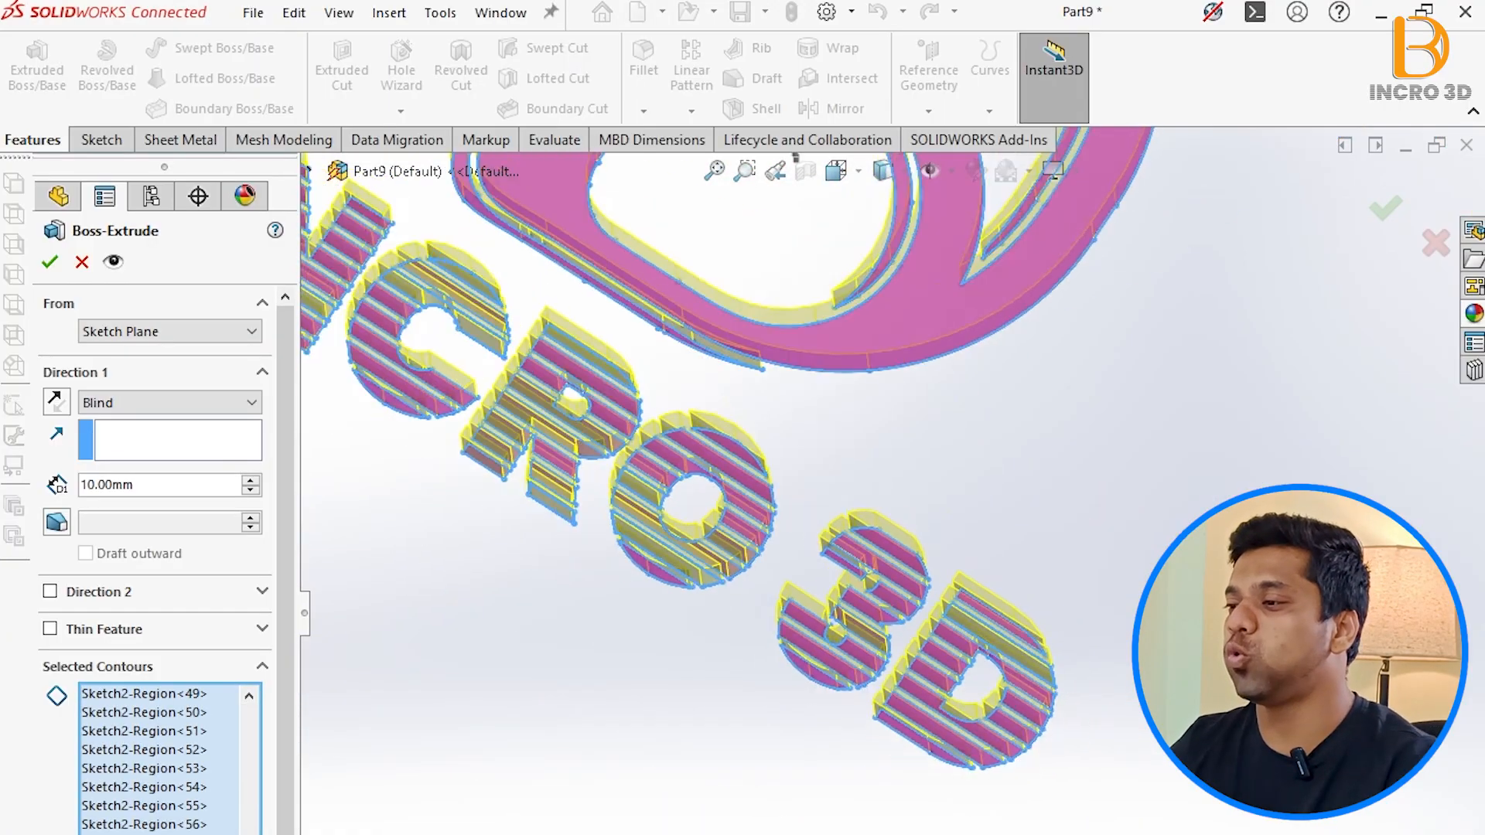
Set the blind depth to 5 mm and complete the extrusion of the logo and lettering.
scroll(894, 611, up, 6)
scroll(874, 503, down, 5)
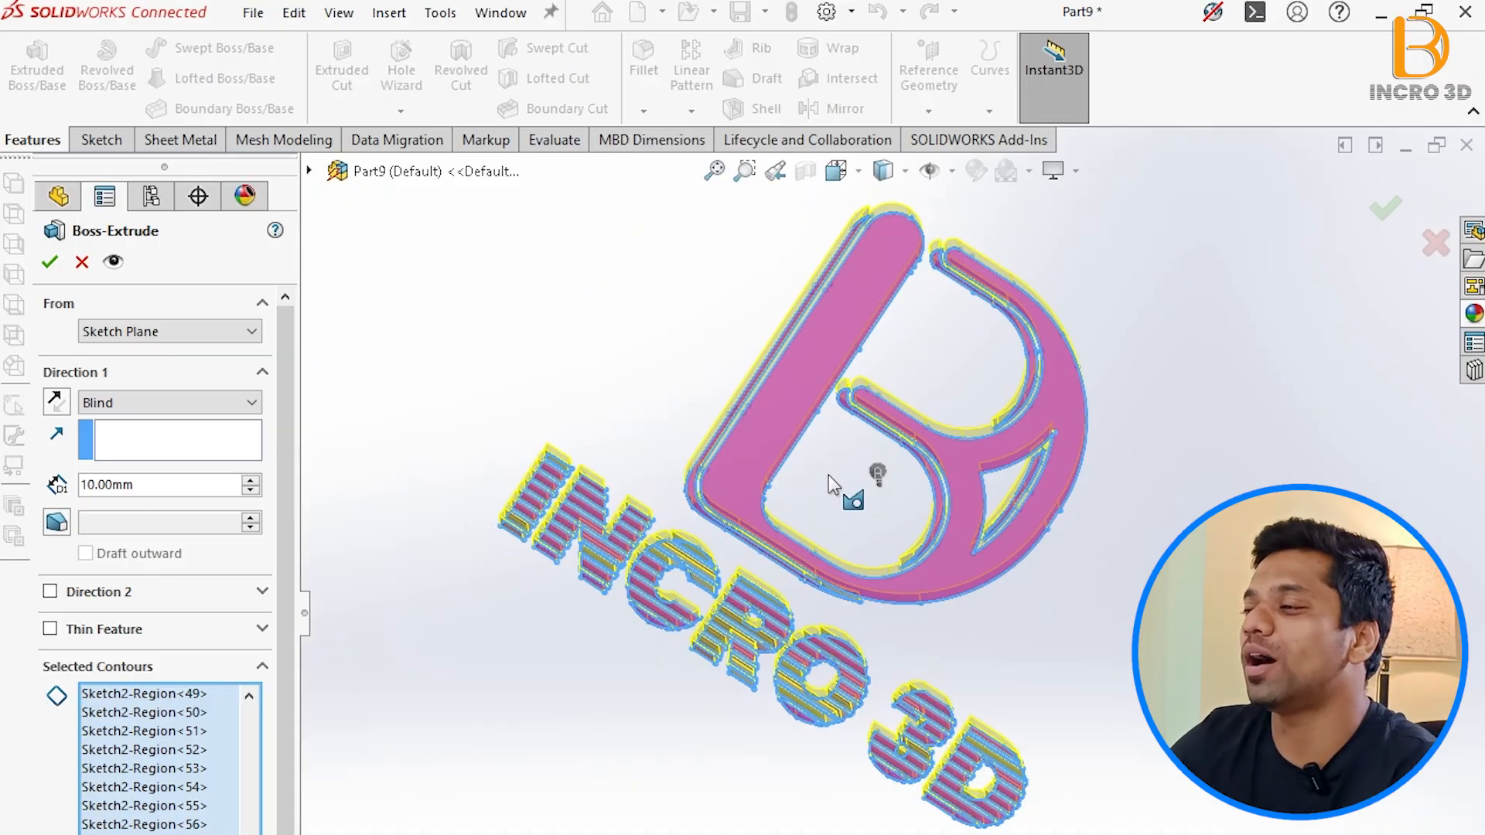
scroll(796, 422, down, 4)
scroll(634, 437, up, 2)
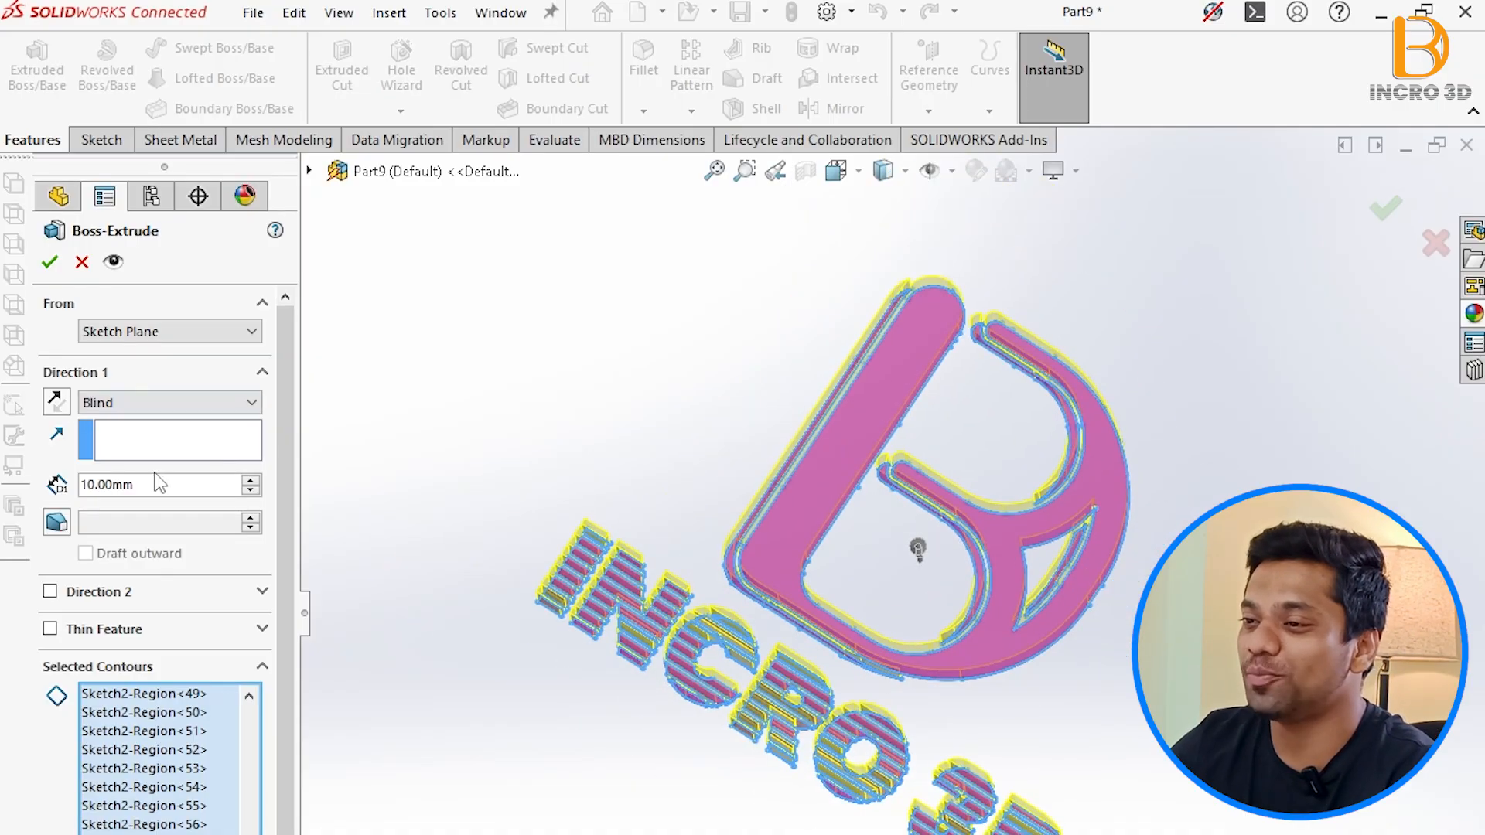
text(5)
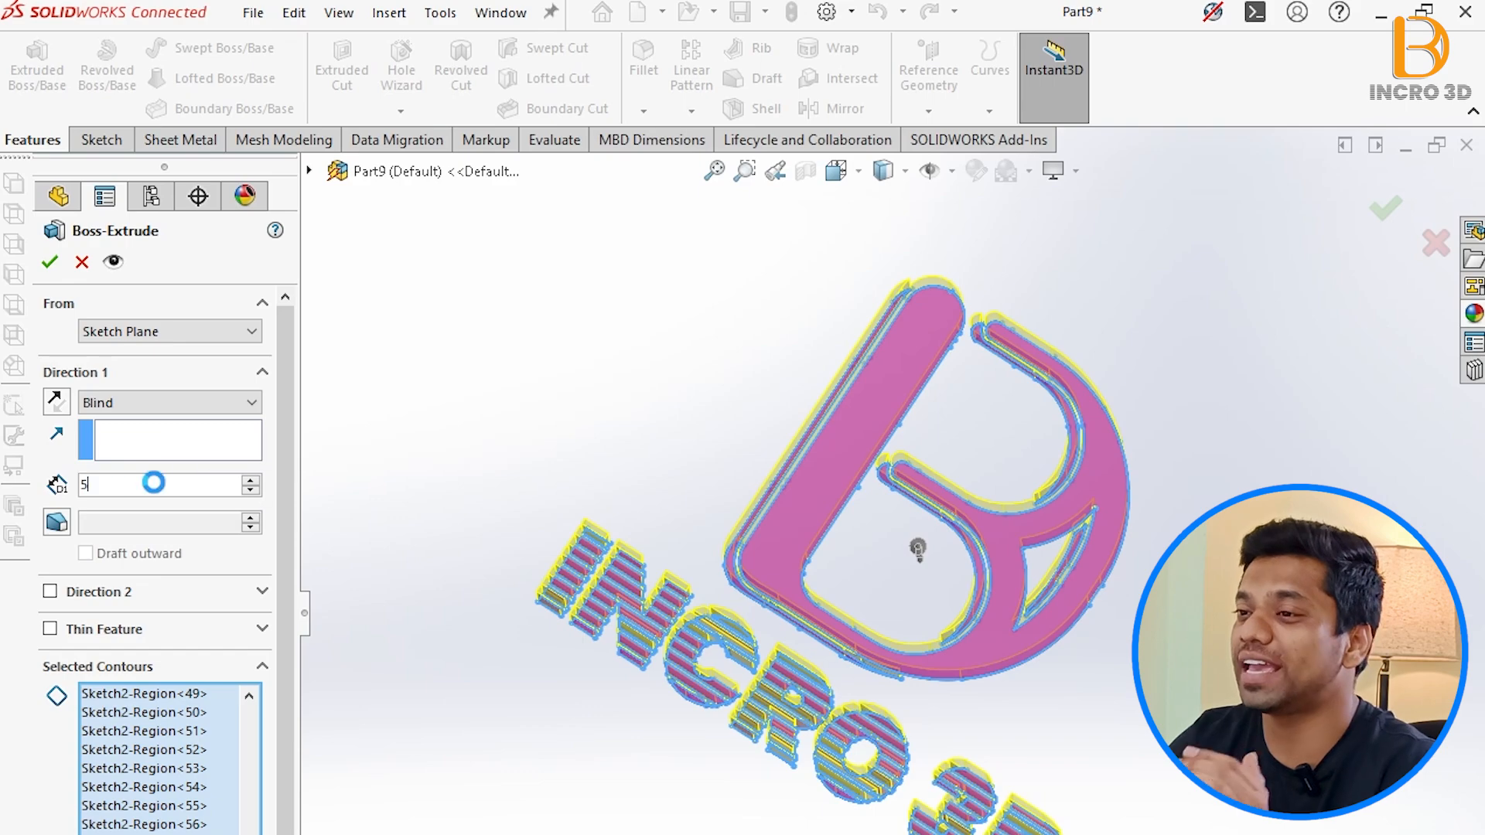
key(Return)
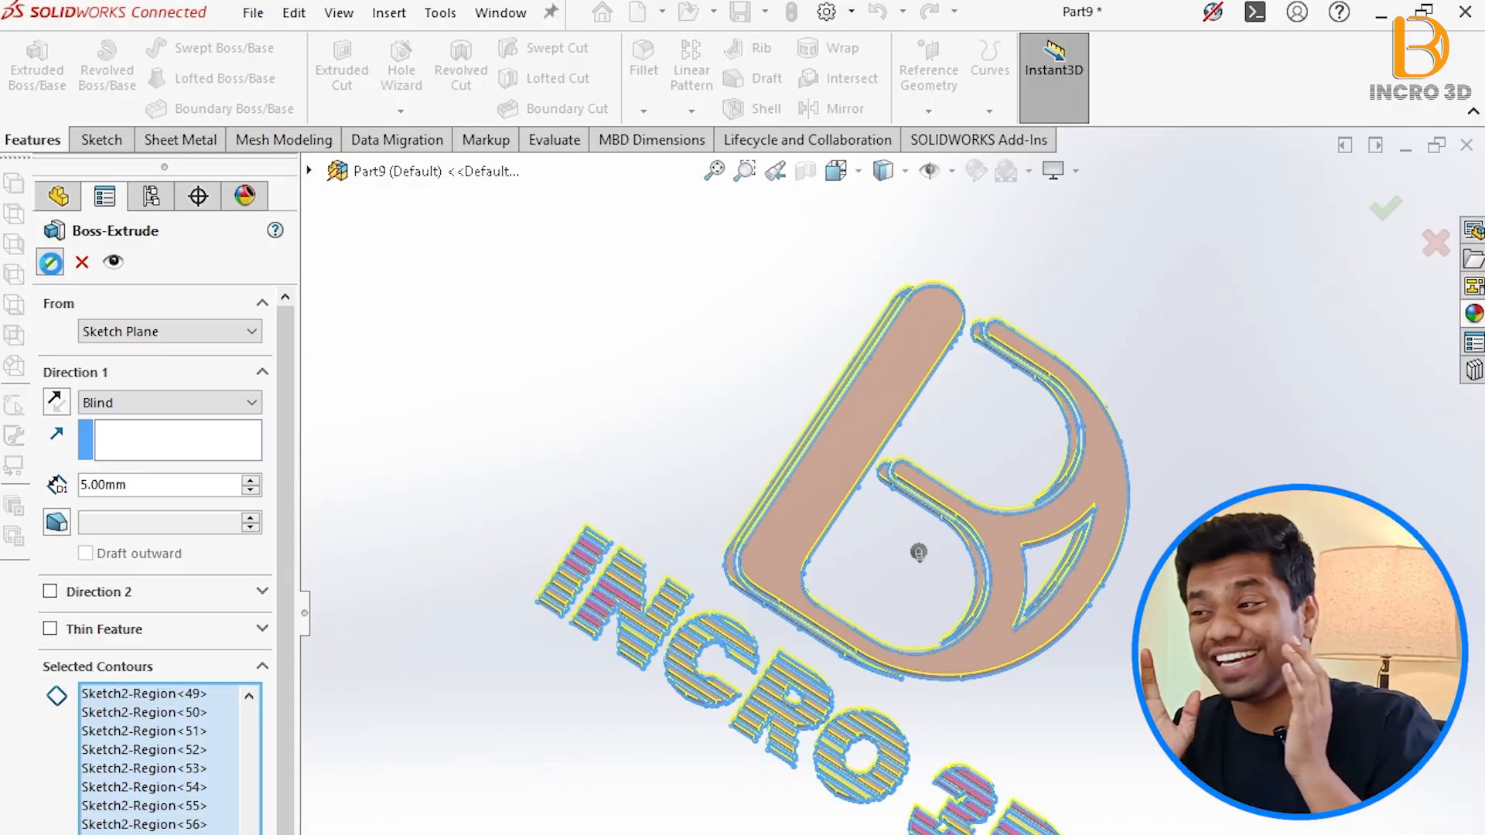
key(Return)
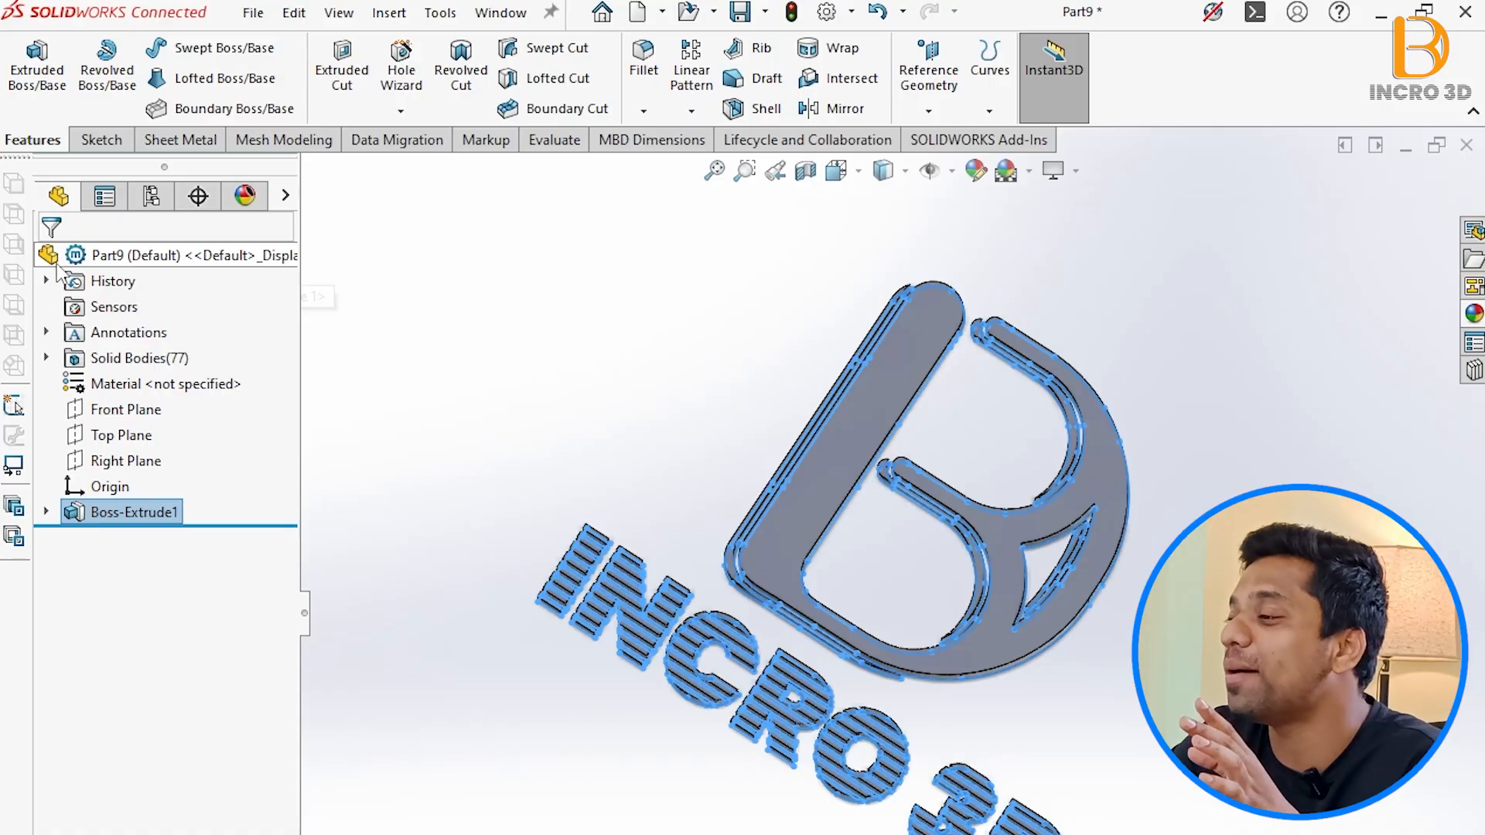
Open a new sketch on the back face of the extruded B emblem.
scroll(968, 402, down, 3)
scroll(1109, 488, up, 4)
middle_drag(1121, 596, 958, 591)
click(1106, 584)
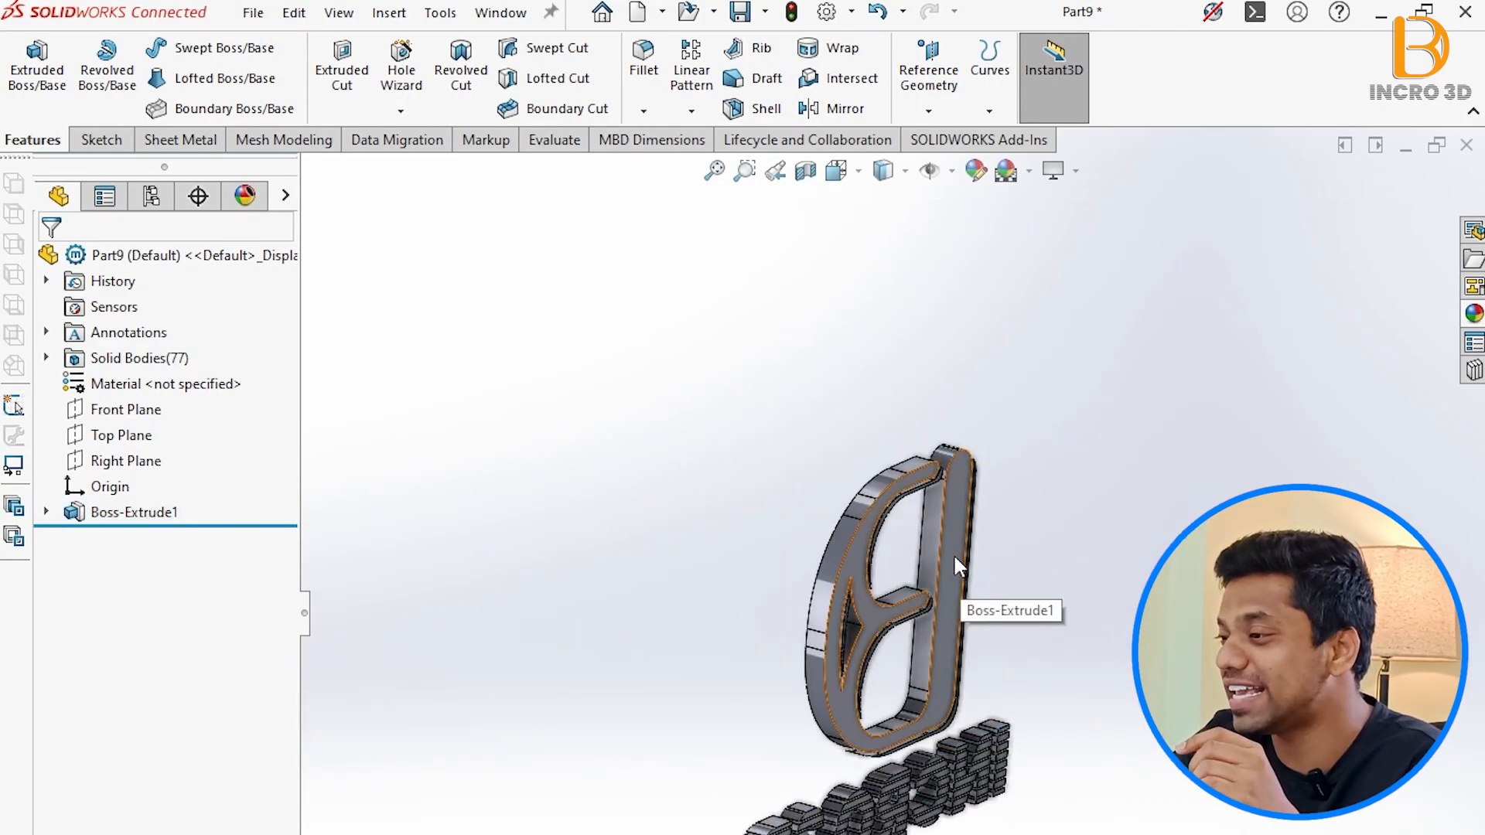
click(958, 567)
click(1074, 496)
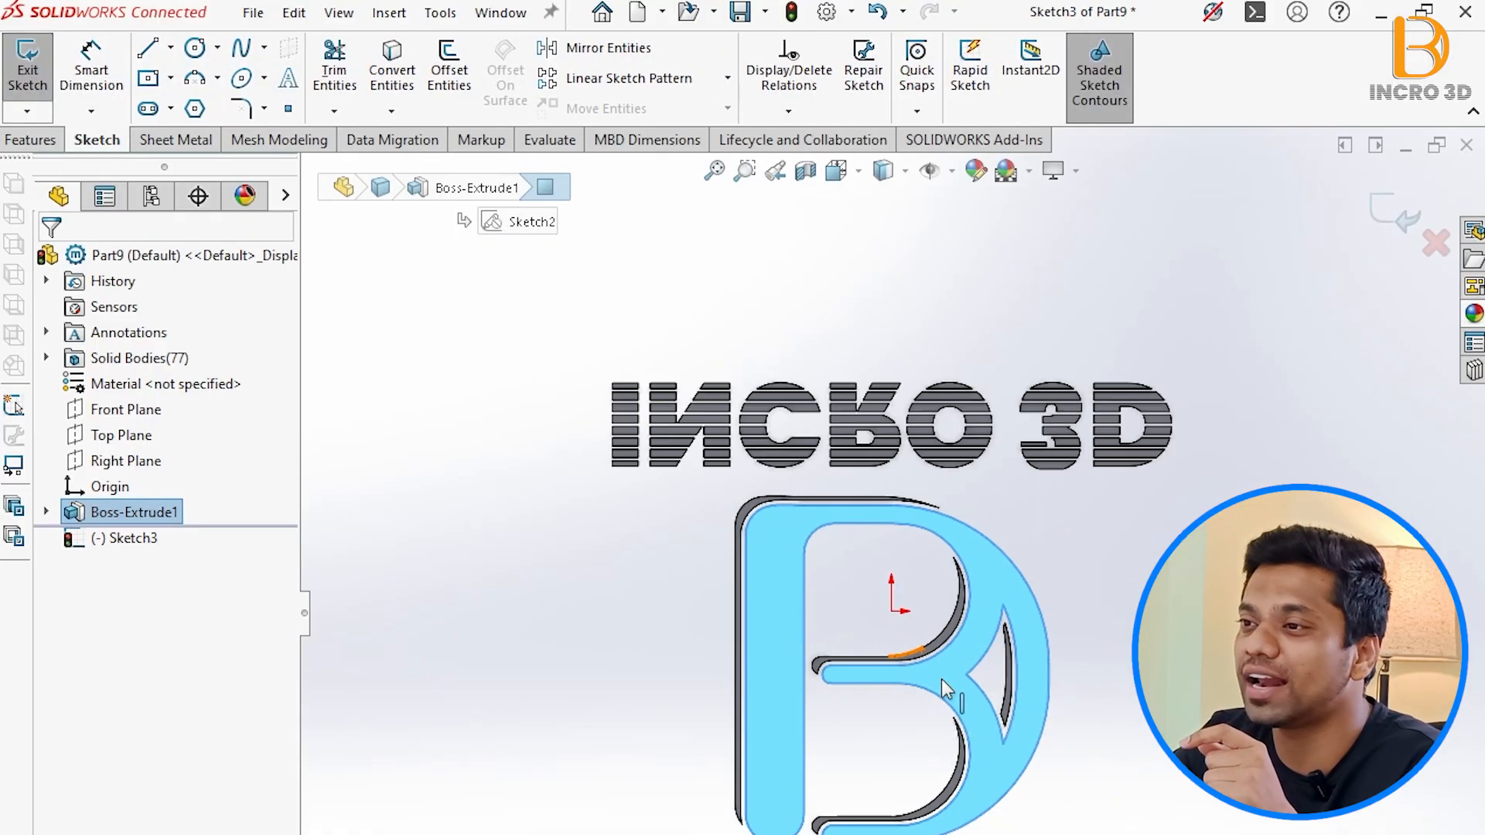
Sketch a circle of about 72 mm radius around the whole logo, adjust its center slightly, and exit the sketch.
click(196, 49)
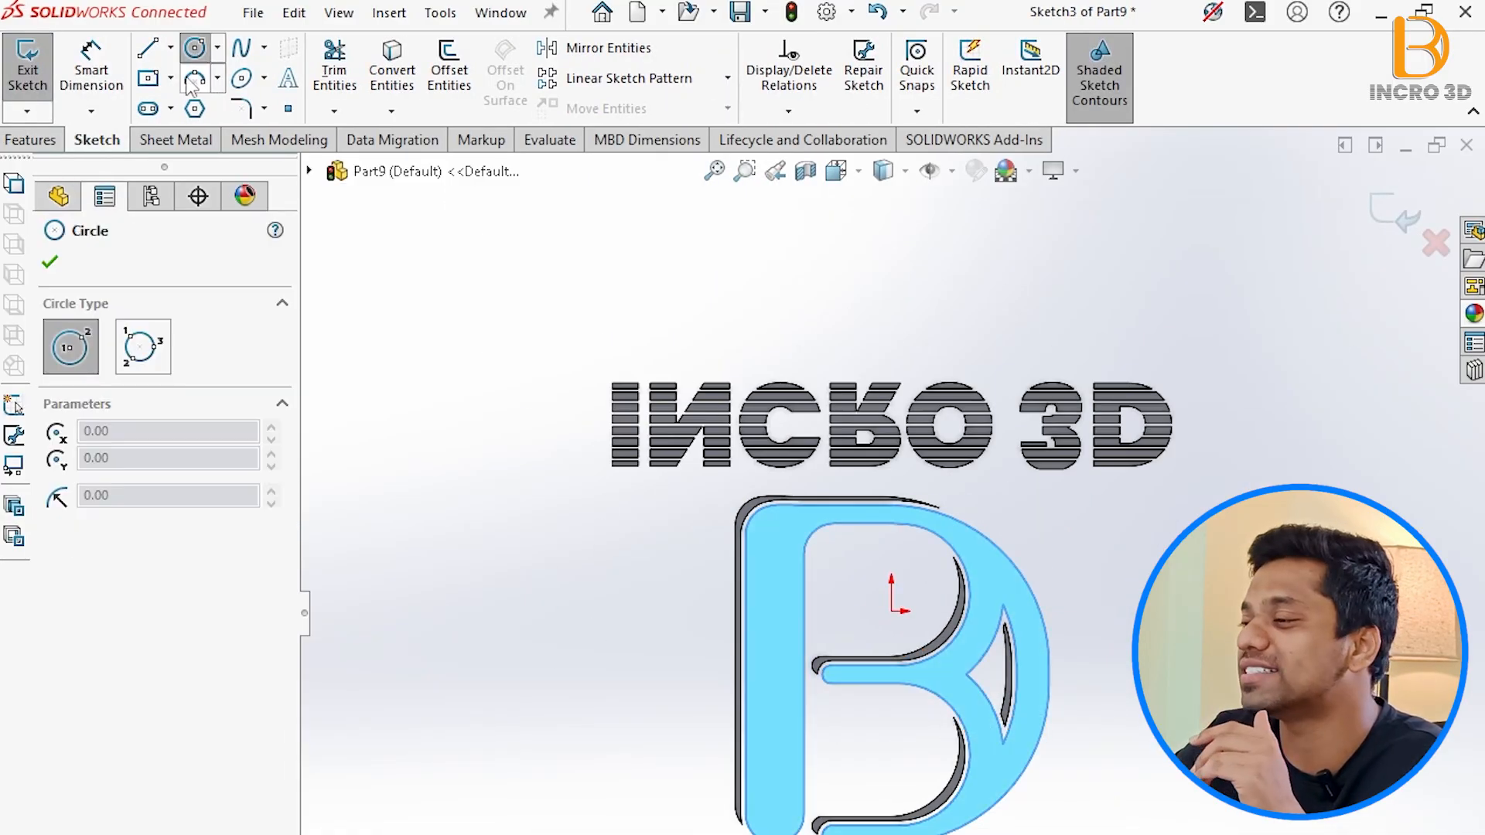
click(875, 586)
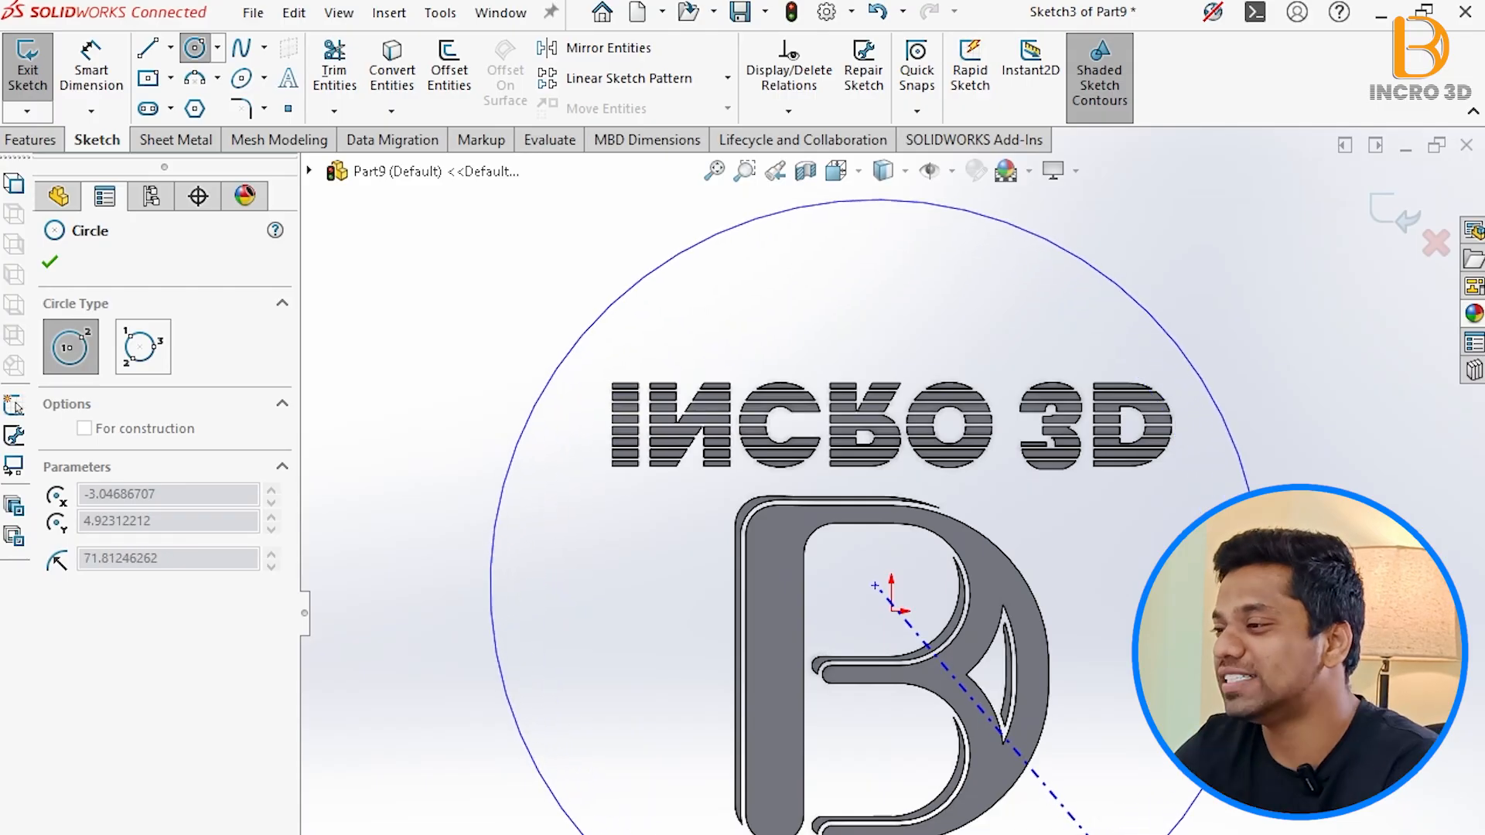
click(1125, 834)
key(Escape)
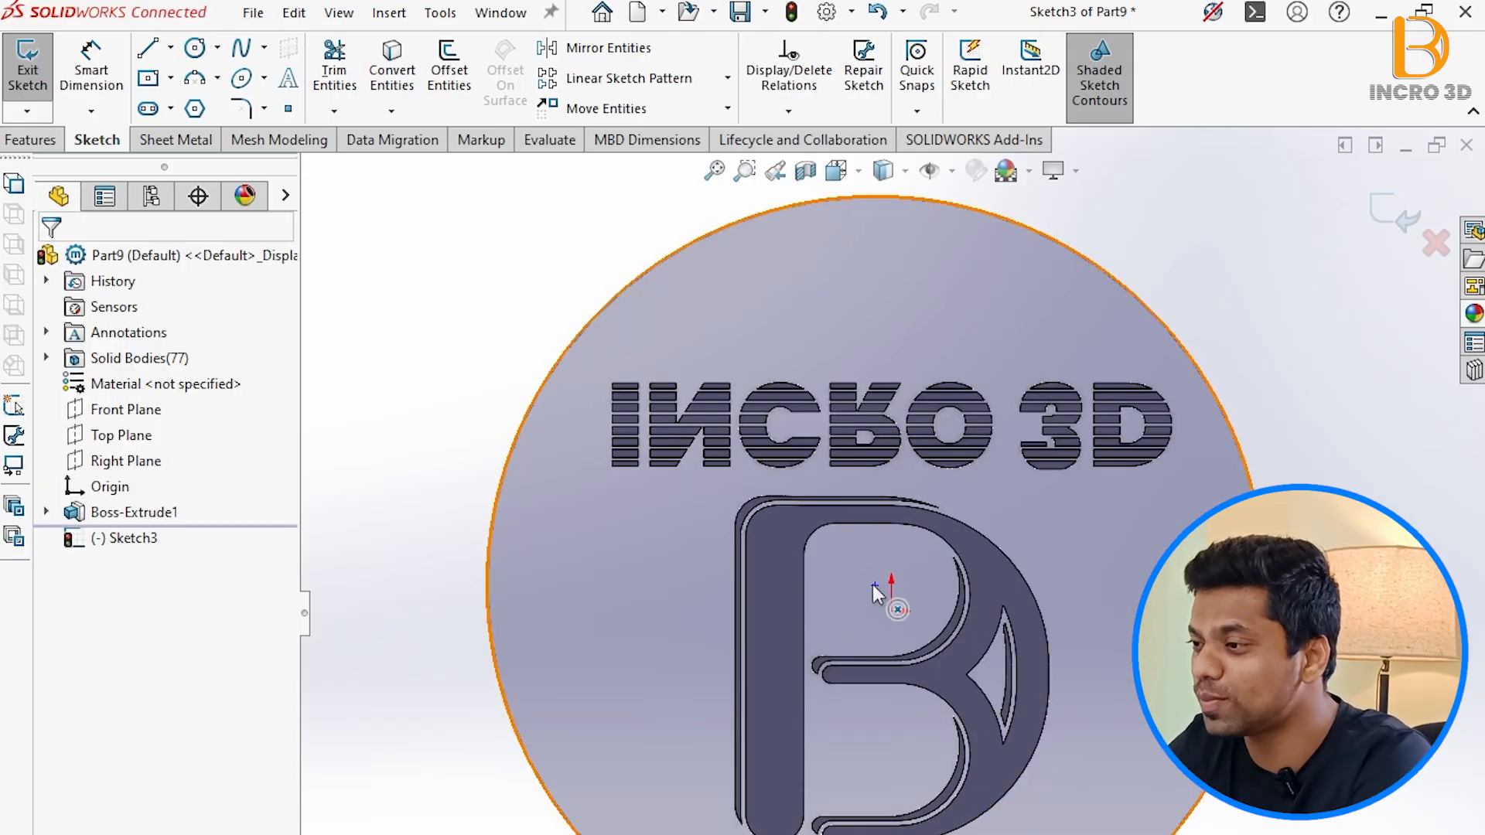
mouse_move(882, 588)
mouse_down()
mouse_move(900, 565)
mouse_move(893, 593)
mouse_up()
click(1404, 230)
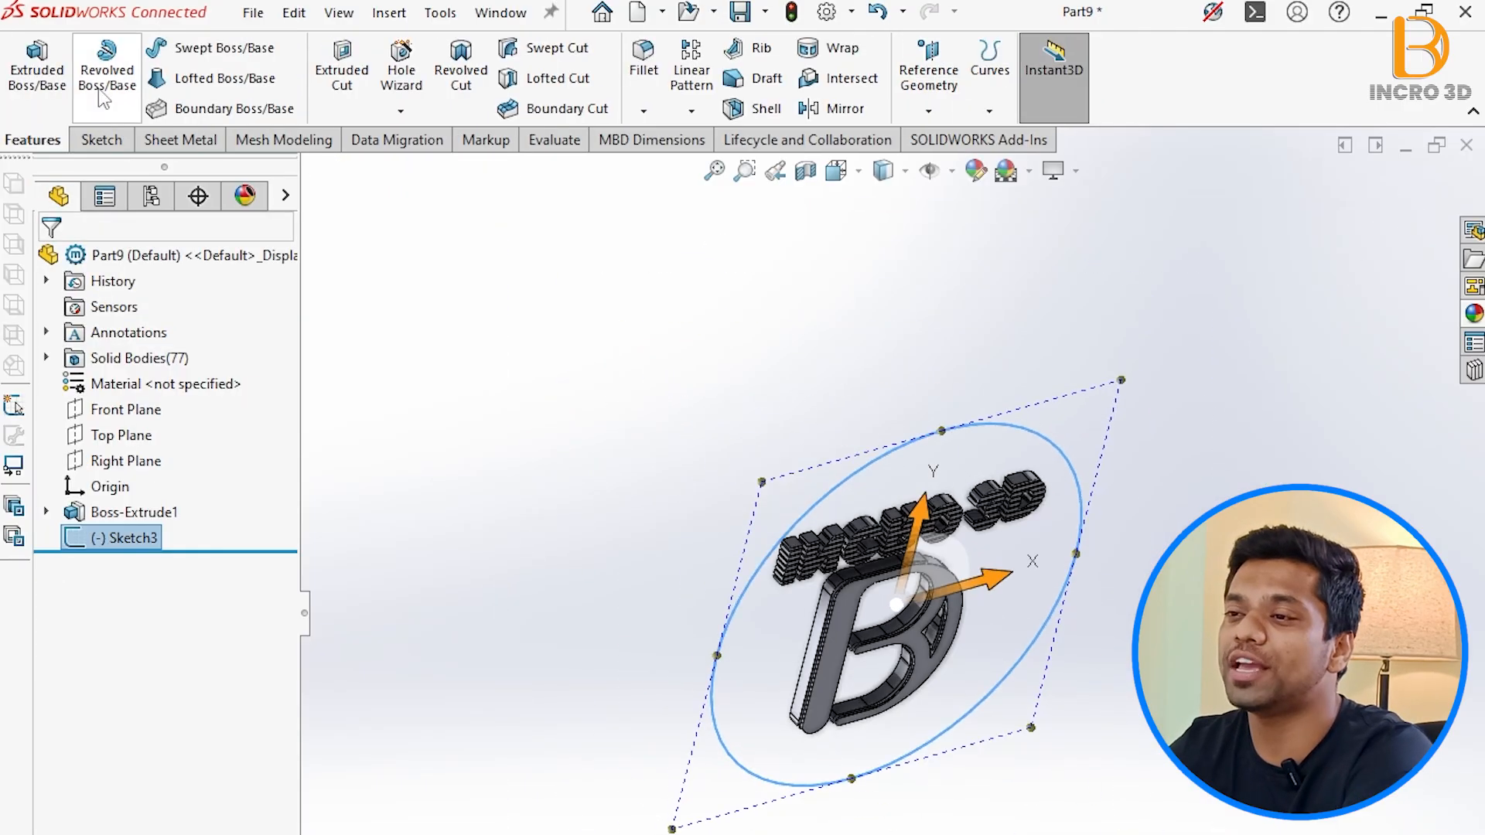
Extrude the circle sketch 2.5 mm blind with merged result as the backing plate behind the logo.
click(37, 78)
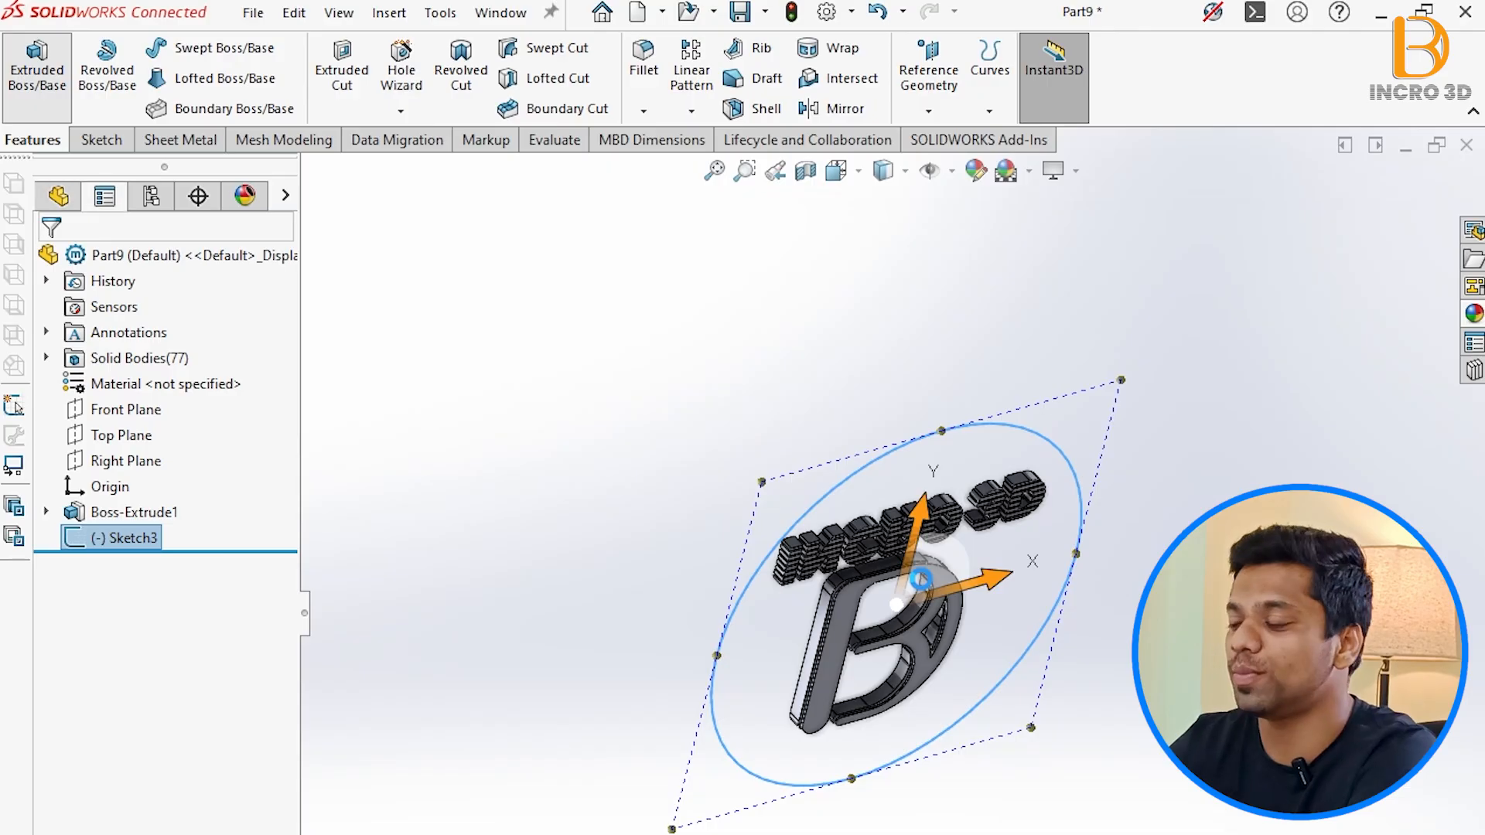
text(2)
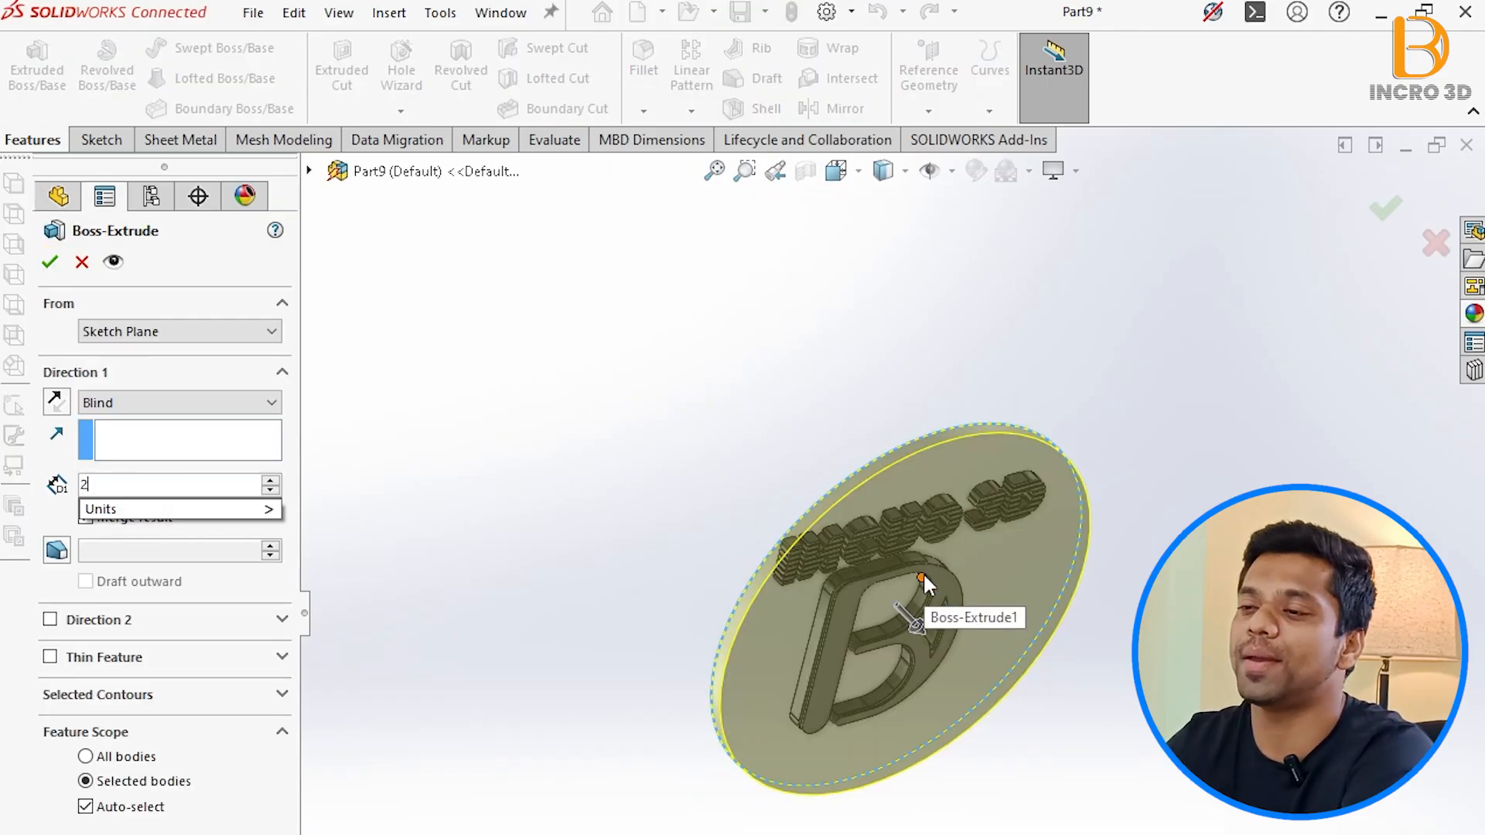
text(.5)
key(Return)
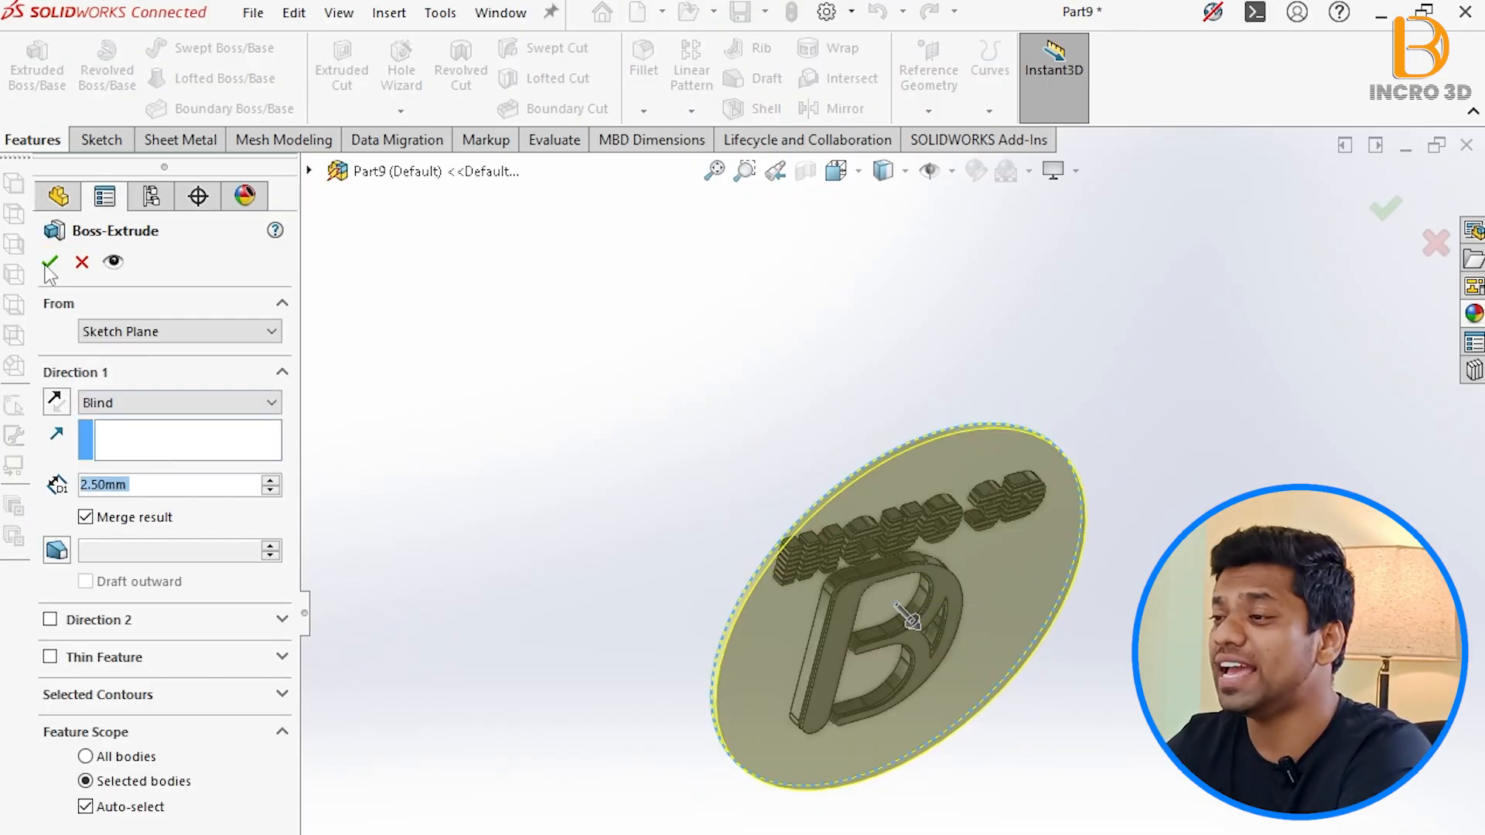
key(Return)
Start a sketch on the plate's front face and draw a small circle near its upper edge, vertically above the origin.
middle_drag(1114, 607, 1175, 764)
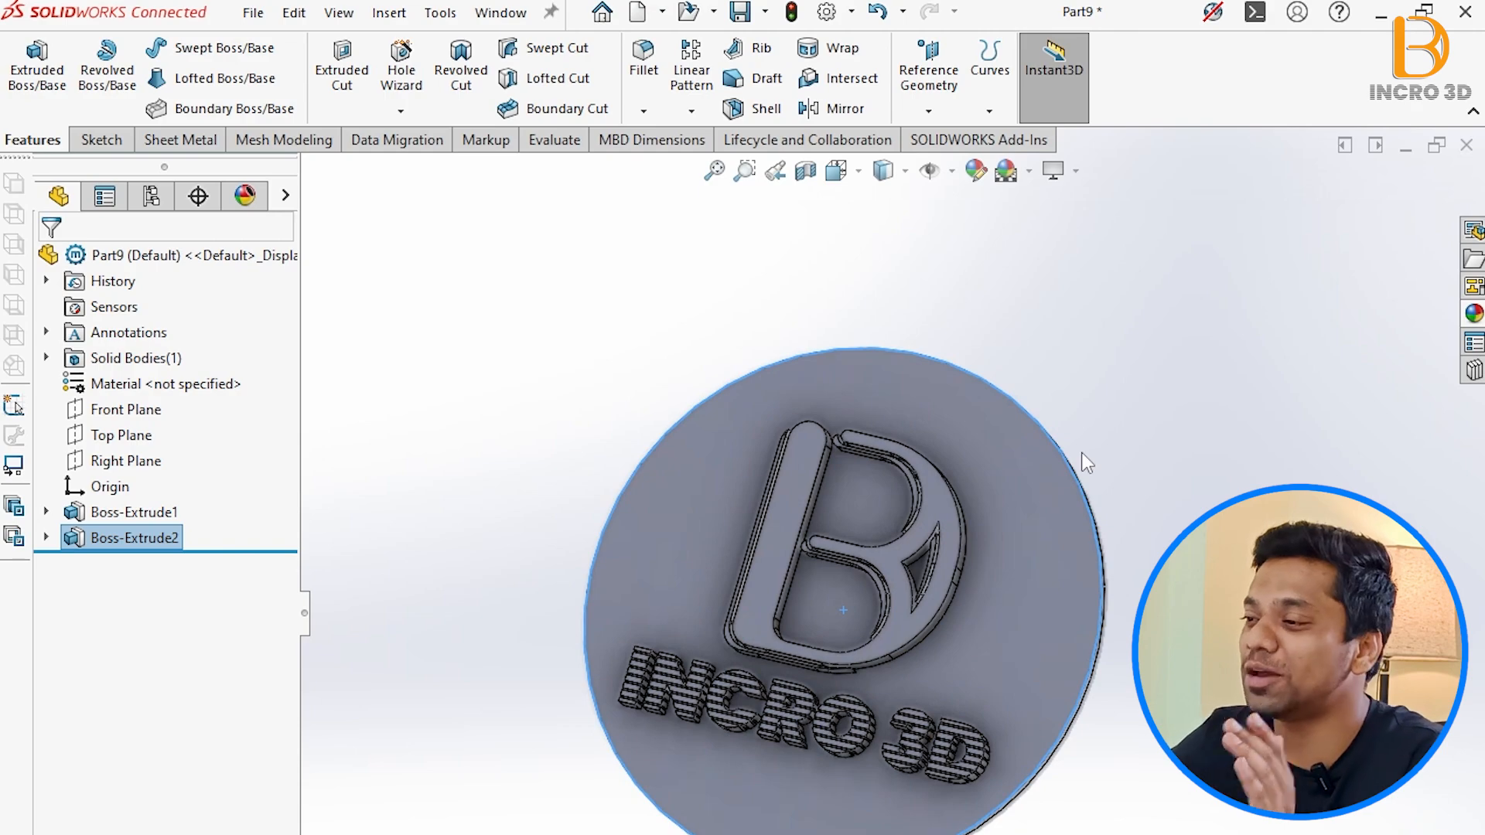
click(933, 387)
click(1044, 324)
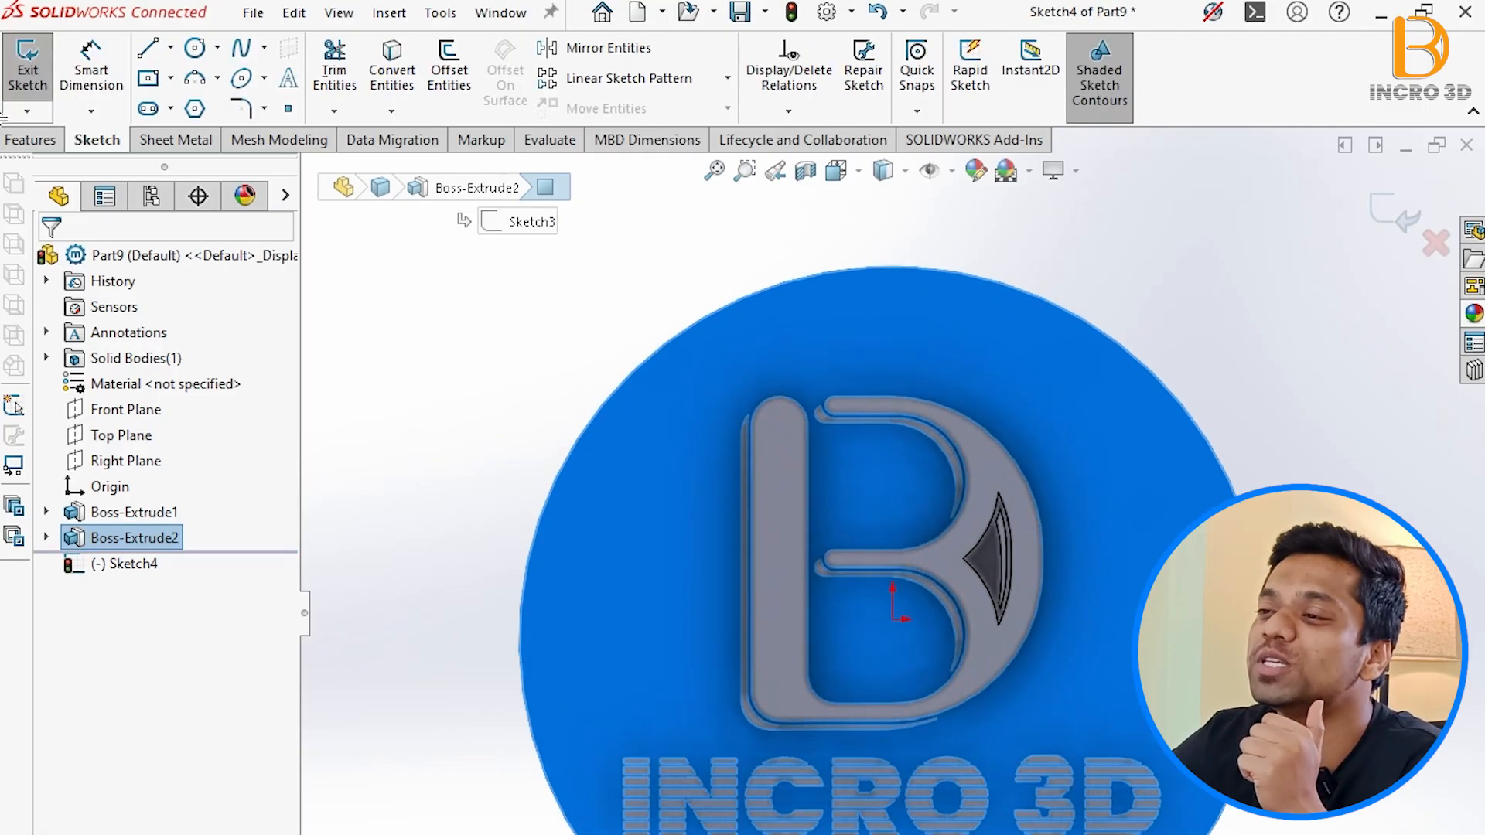
click(196, 50)
scroll(901, 232, down, 2)
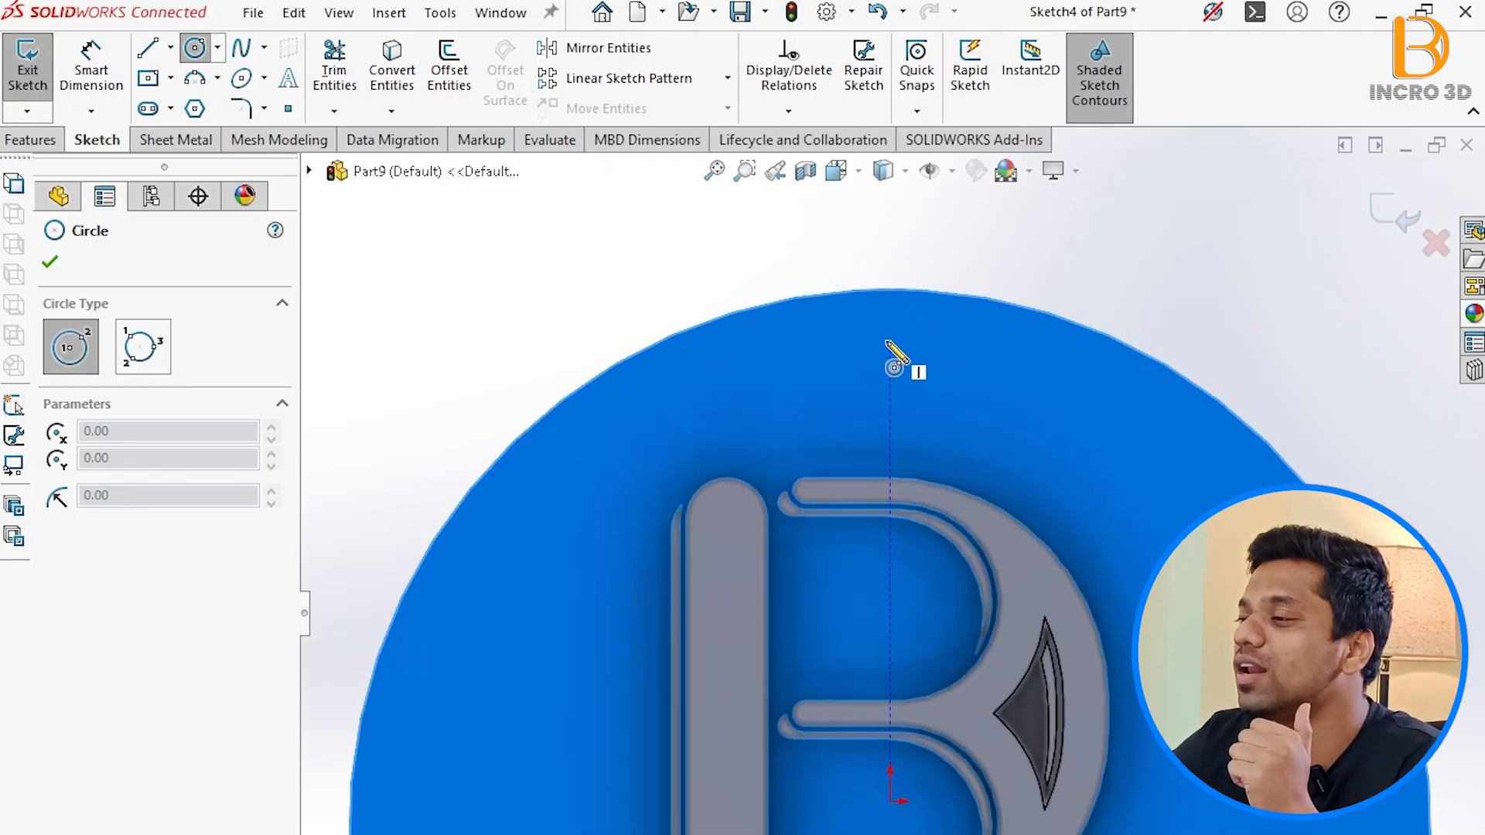
click(889, 341)
click(909, 344)
key(Escape)
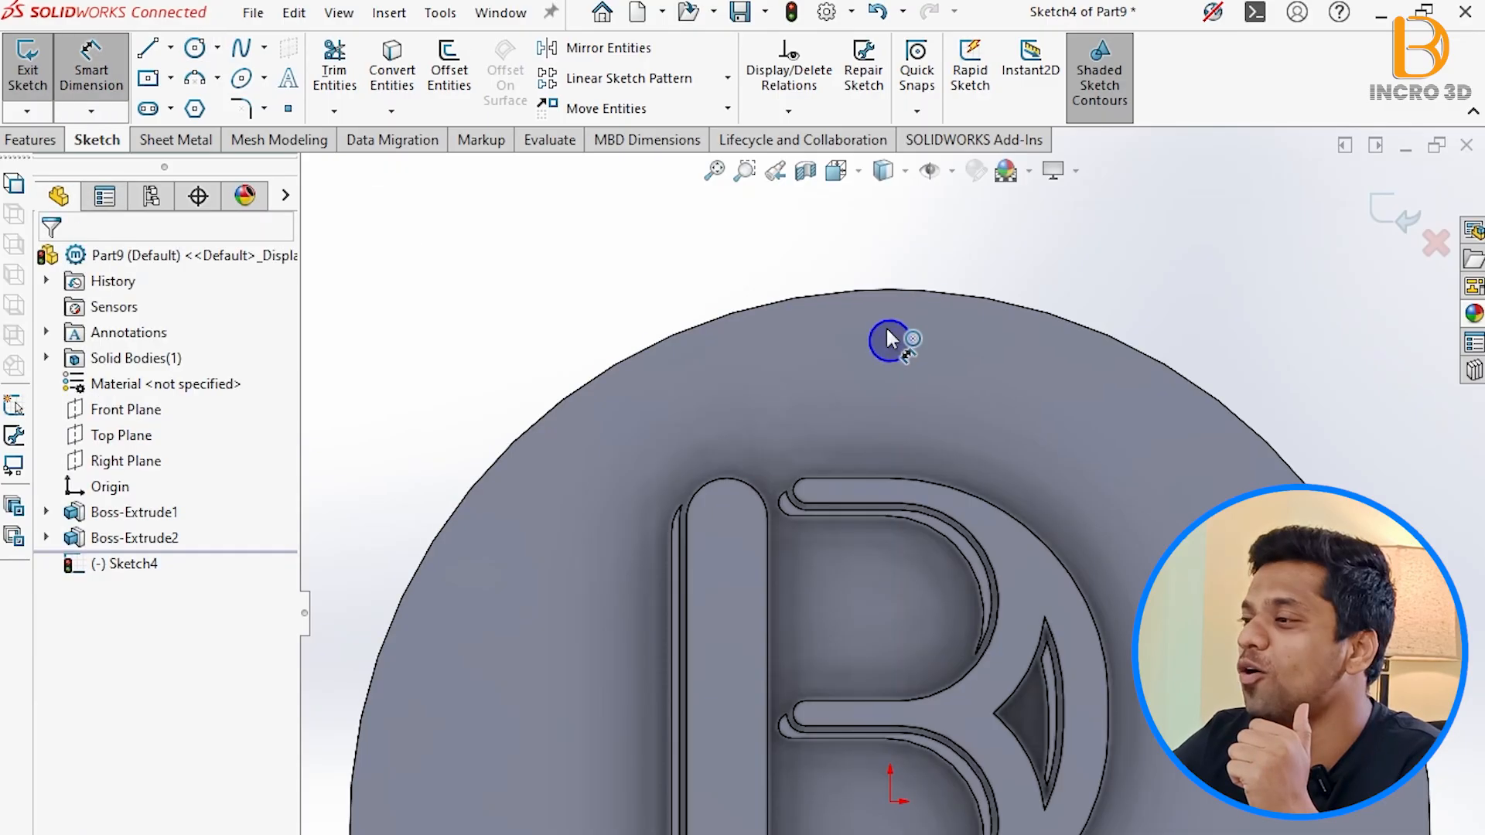
Dimension the small circle to 6 mm diameter, shift its center to about X 2, Y 60.5 mm, and exit the sketch.
click(912, 334)
click(1053, 274)
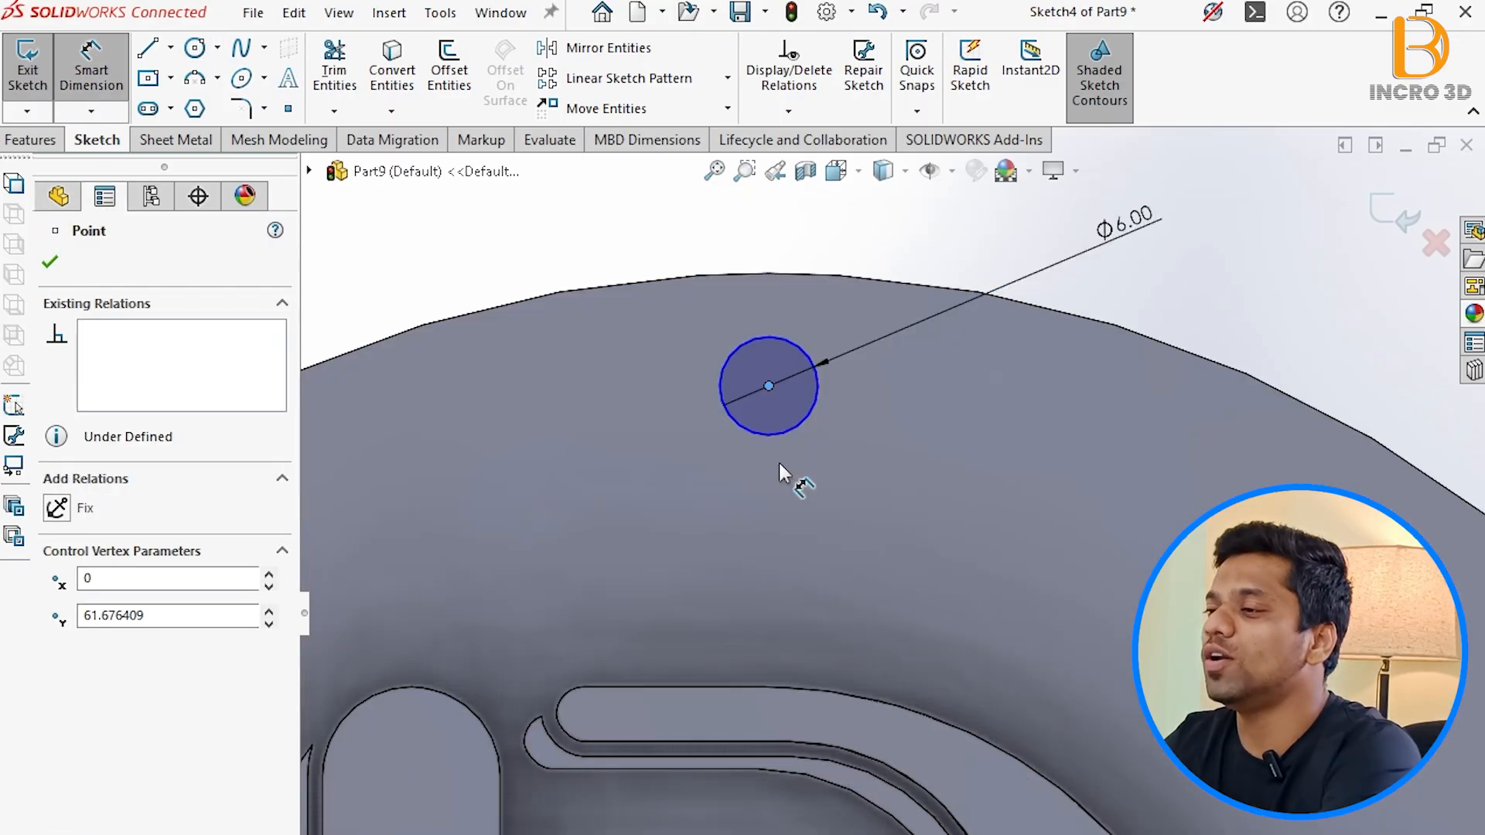
click(779, 464)
drag(769, 383, 802, 405)
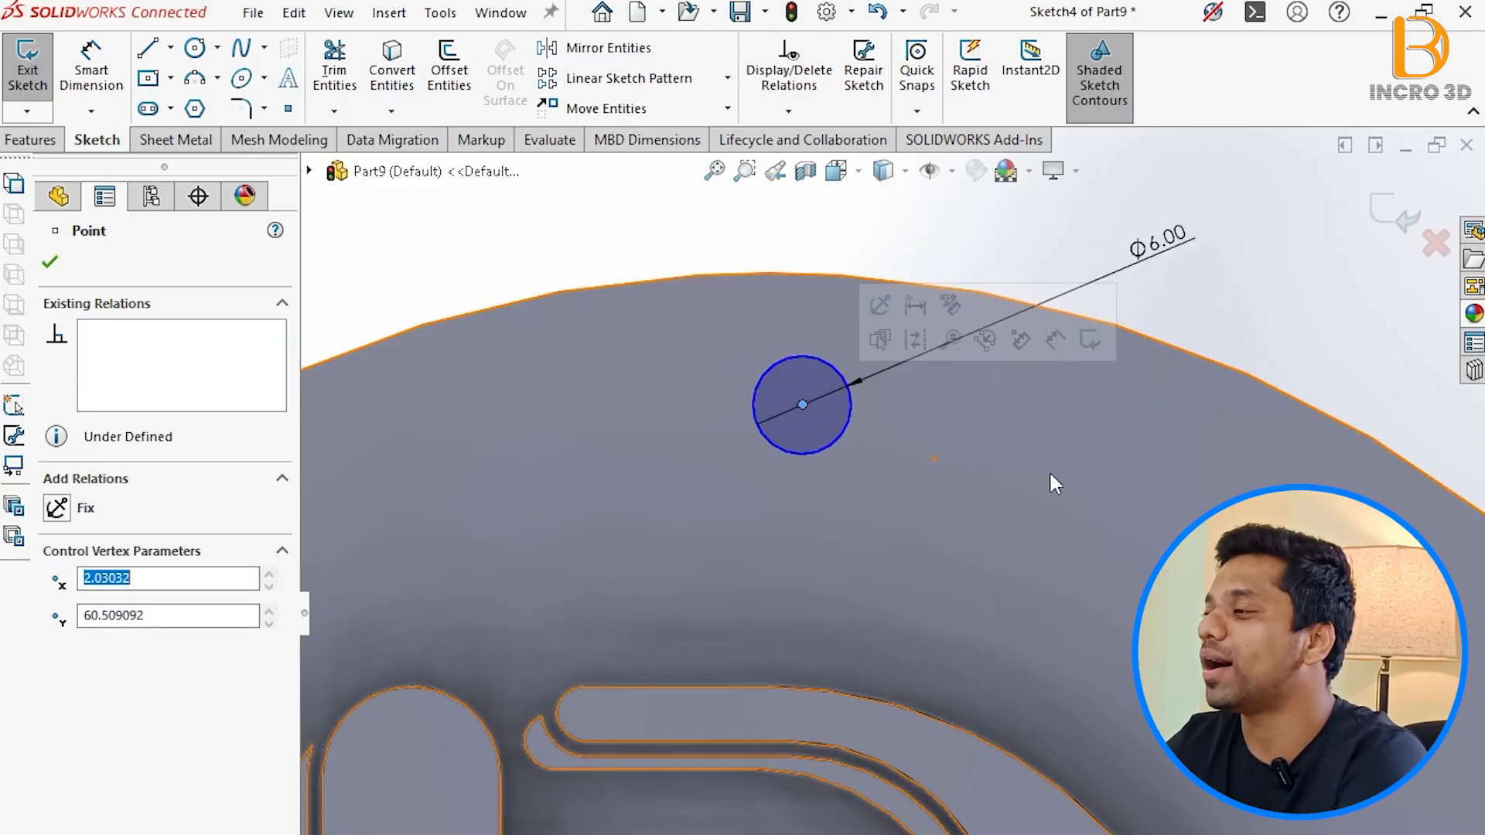
scroll(1098, 476, up, 3)
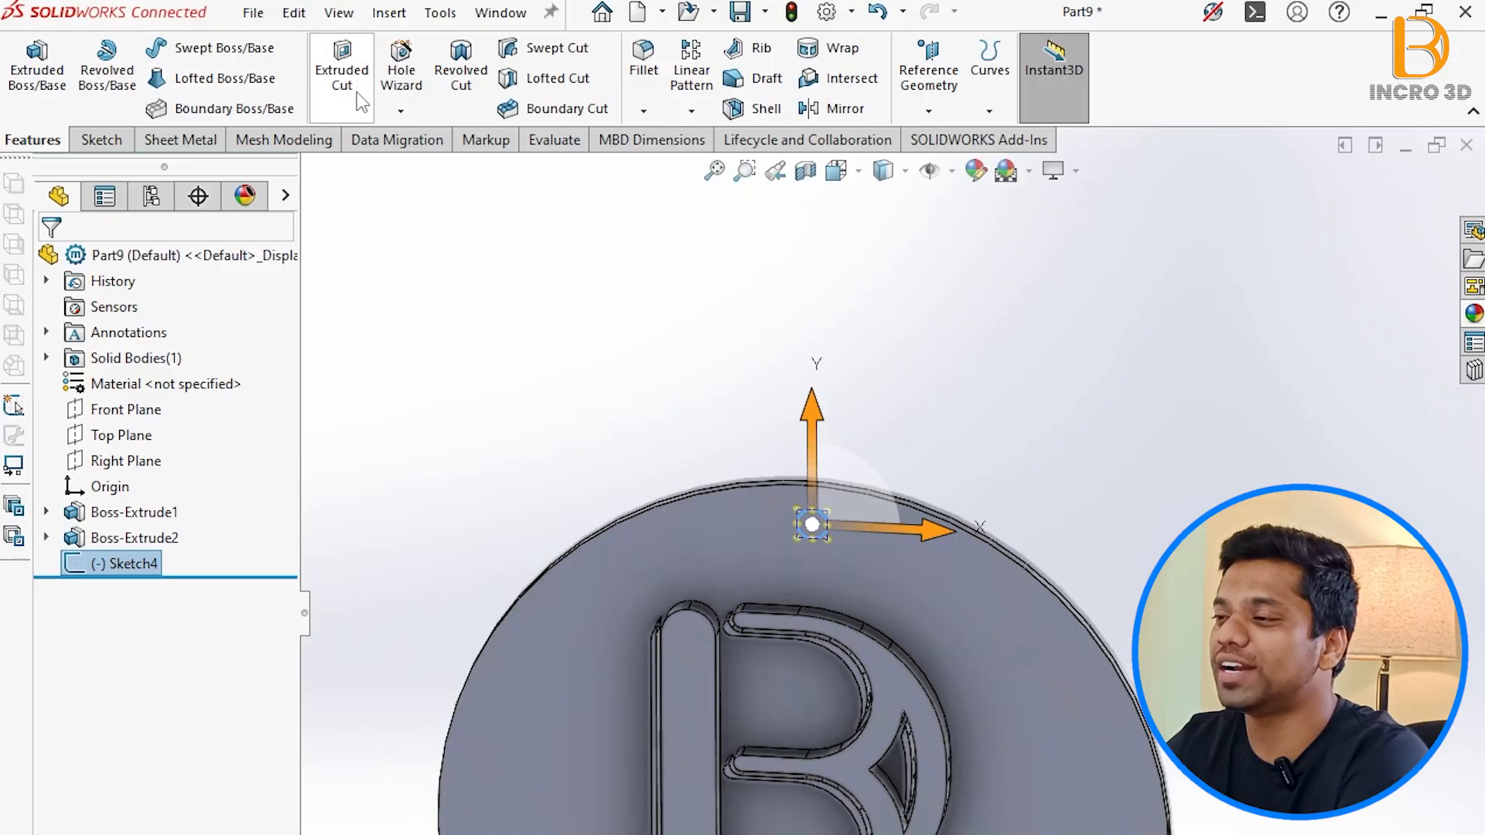
Cut the small circle through all of the plate to make the hanging hole.
click(342, 78)
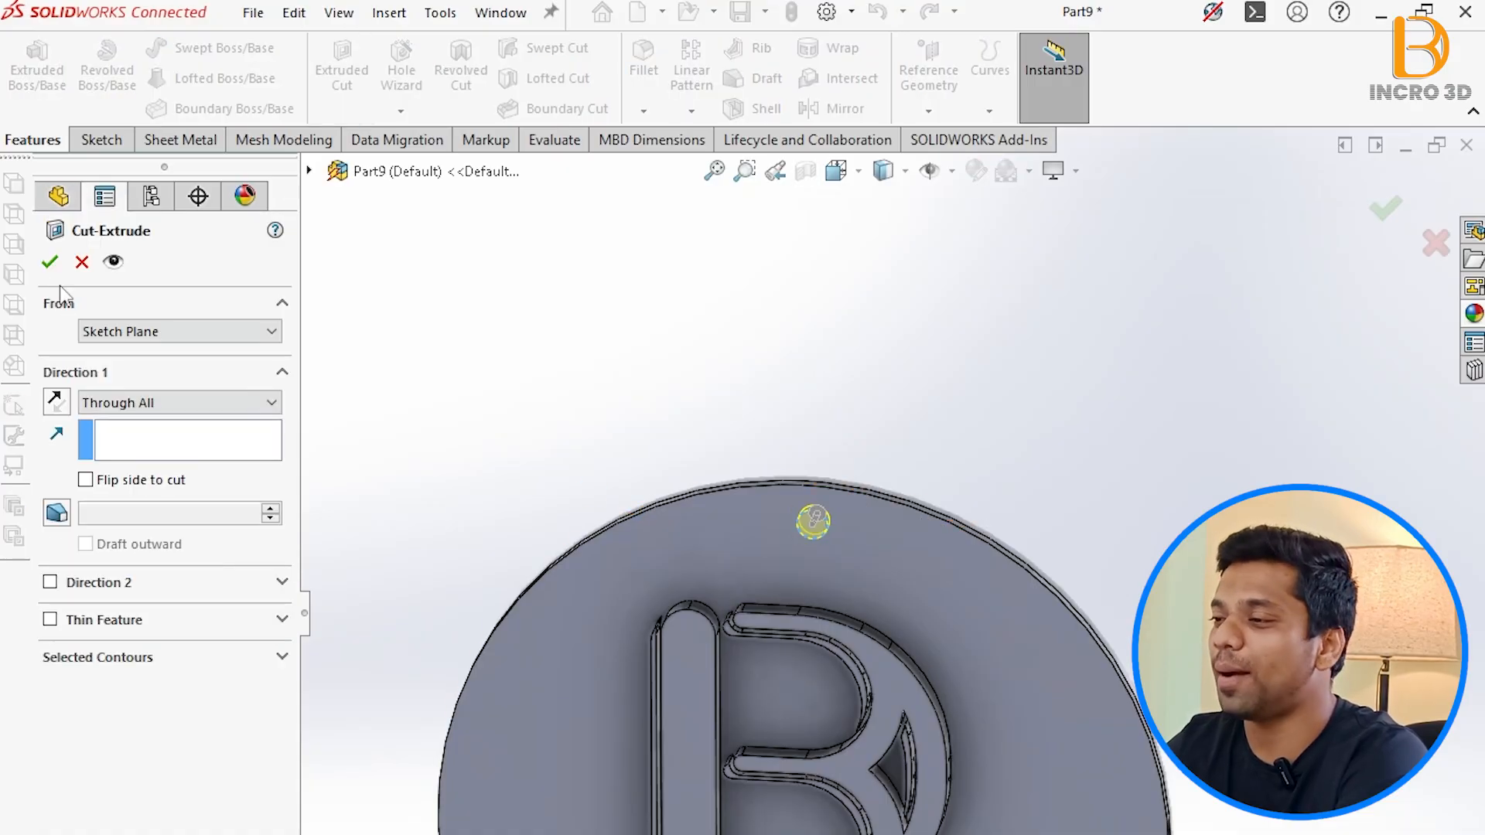
click(47, 259)
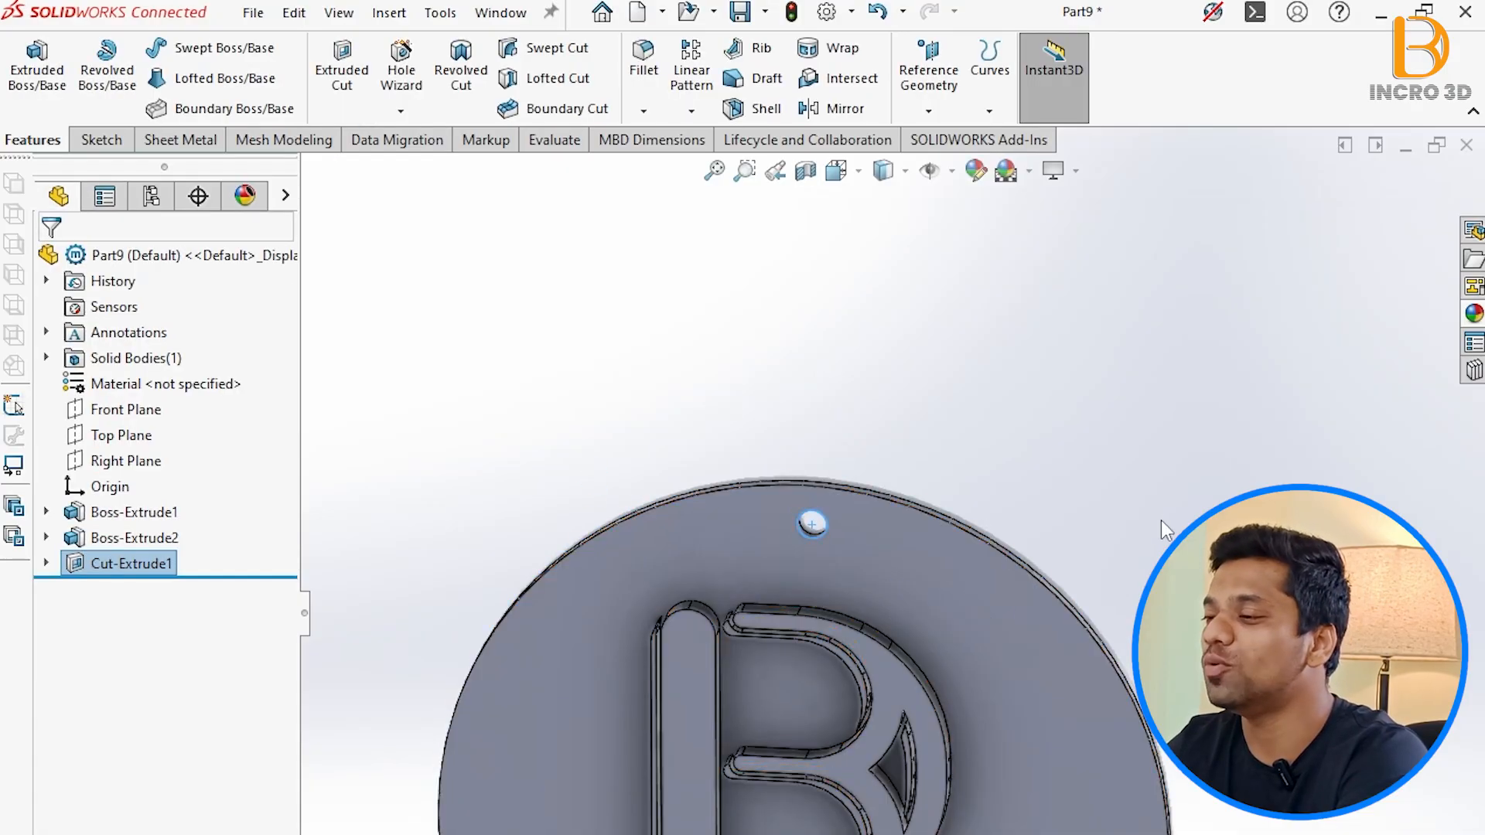
Apply a red low gloss plastic appearance to the front face of the B emblem.
scroll(1164, 539, up, 4)
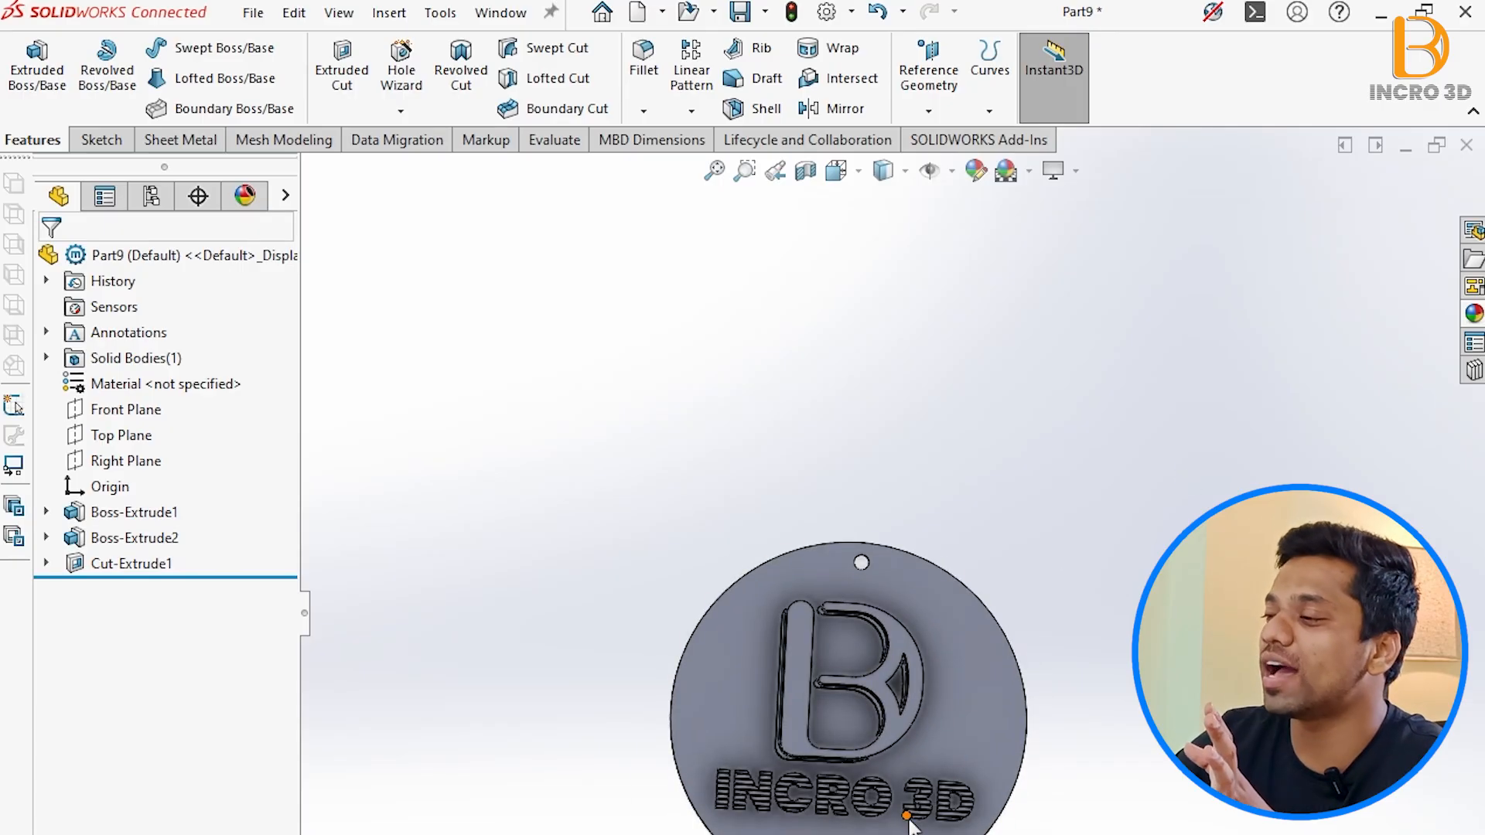
scroll(910, 826, down, 3)
click(1474, 313)
drag(1182, 535, 771, 566)
click(770, 566)
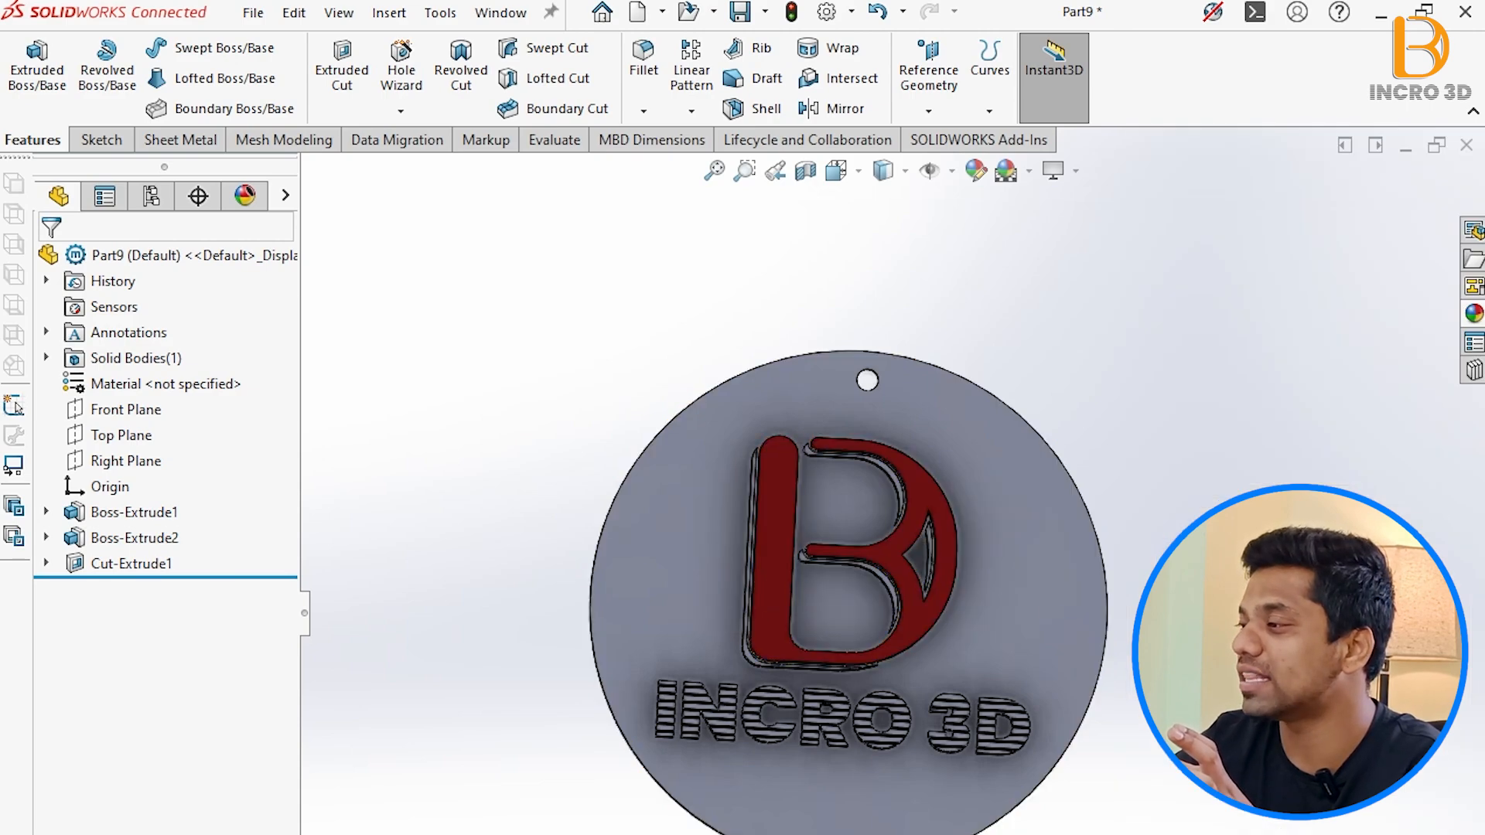
Apply a black low gloss plastic appearance to the extruded INCRO 3D lettering and the B emblem's side walls.
click(1474, 314)
scroll(1207, 665, down, 3)
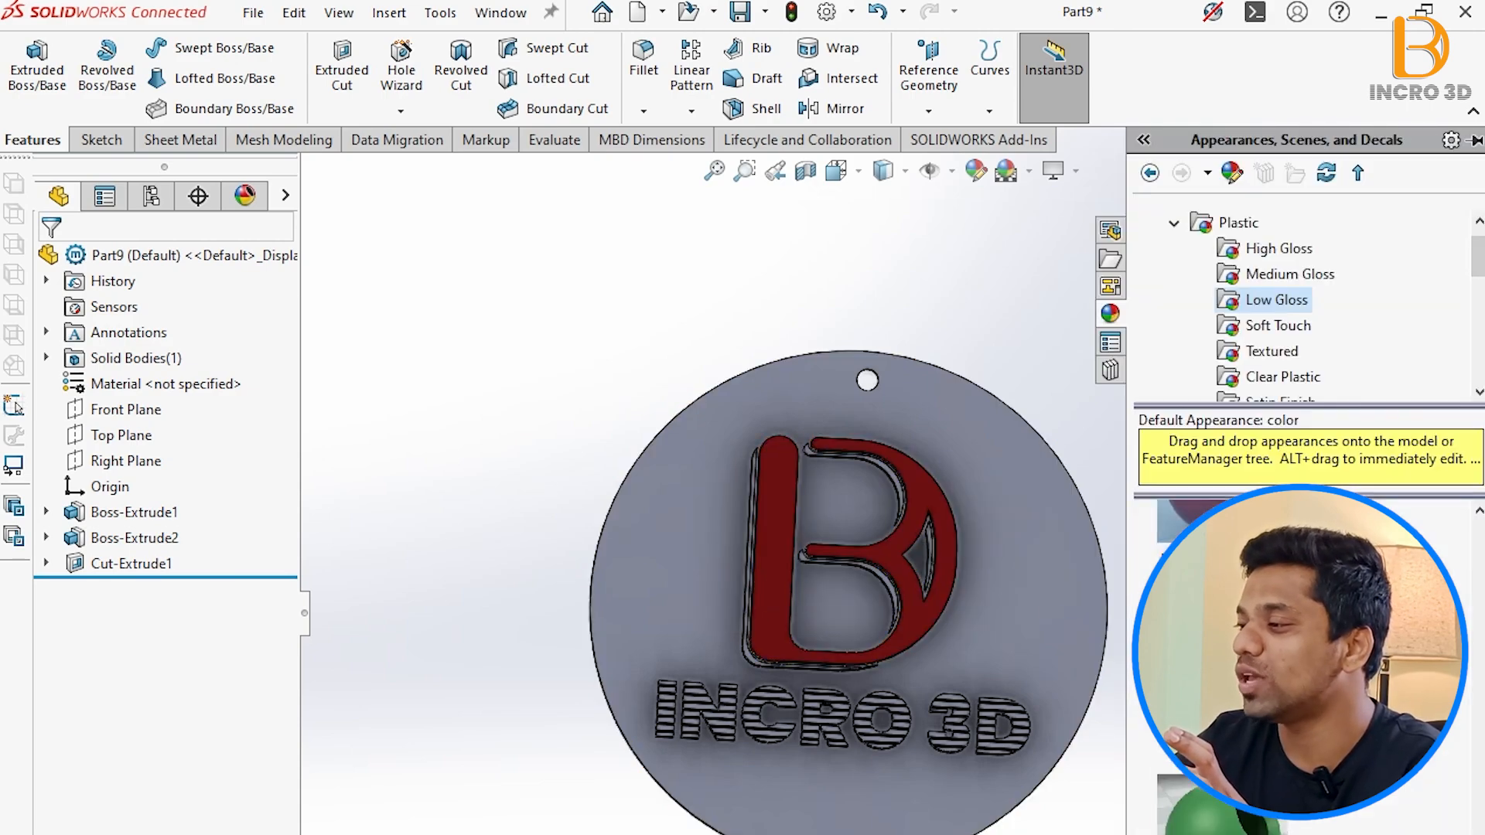
drag(1183, 688, 865, 739)
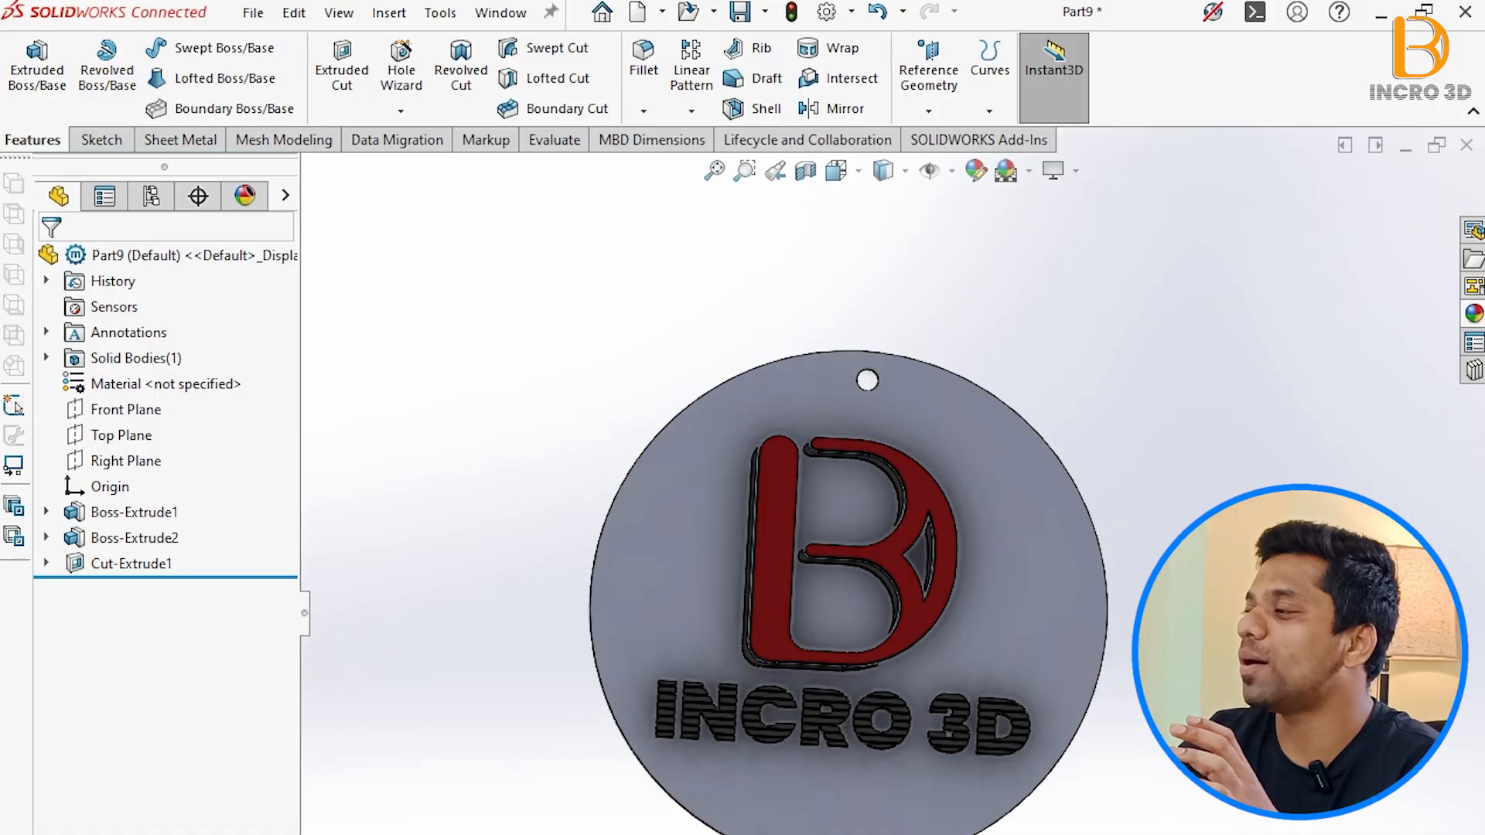
Apply a light gray low gloss plastic appearance to the circular backing plate.
click(1474, 314)
drag(1206, 743, 1059, 563)
middle_drag(1059, 562, 1141, 834)
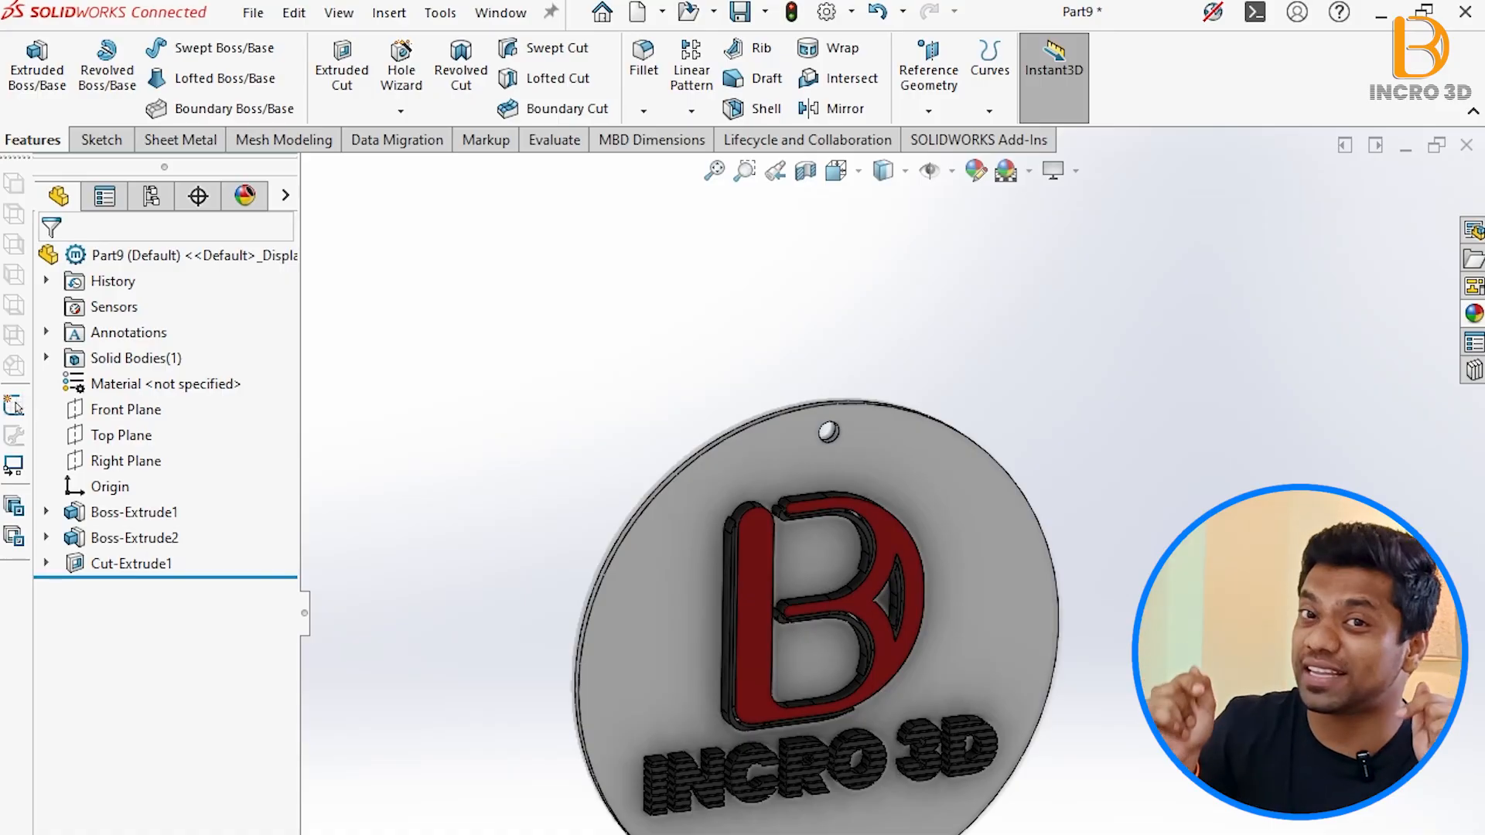